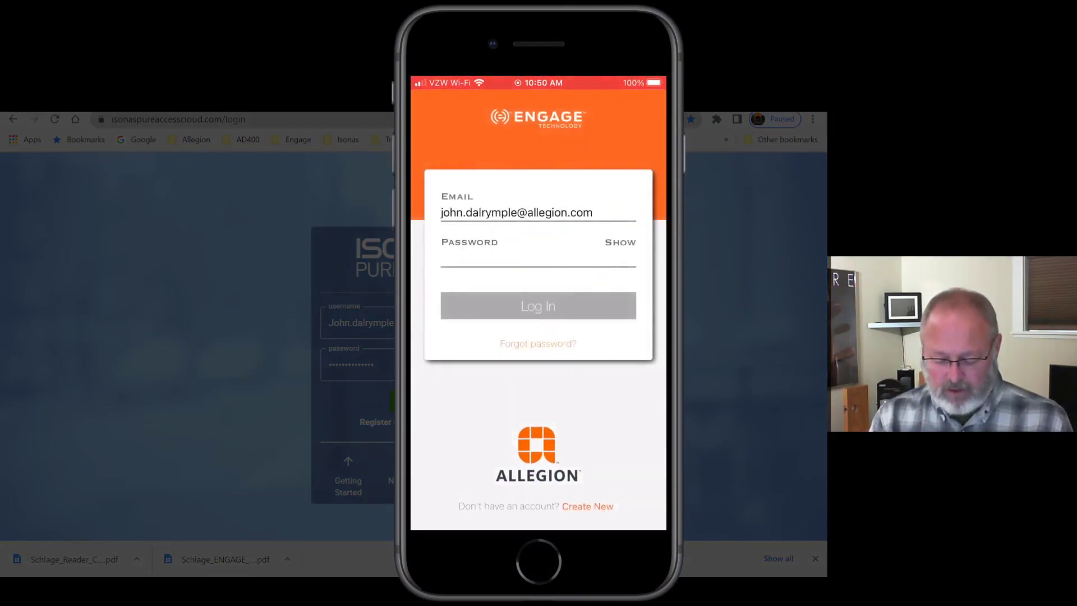
Sign in to ENGAGE and switch to the ISONAS_AAAImportAuto site
{"action": "left_click", "coordinate": [538, 258]}
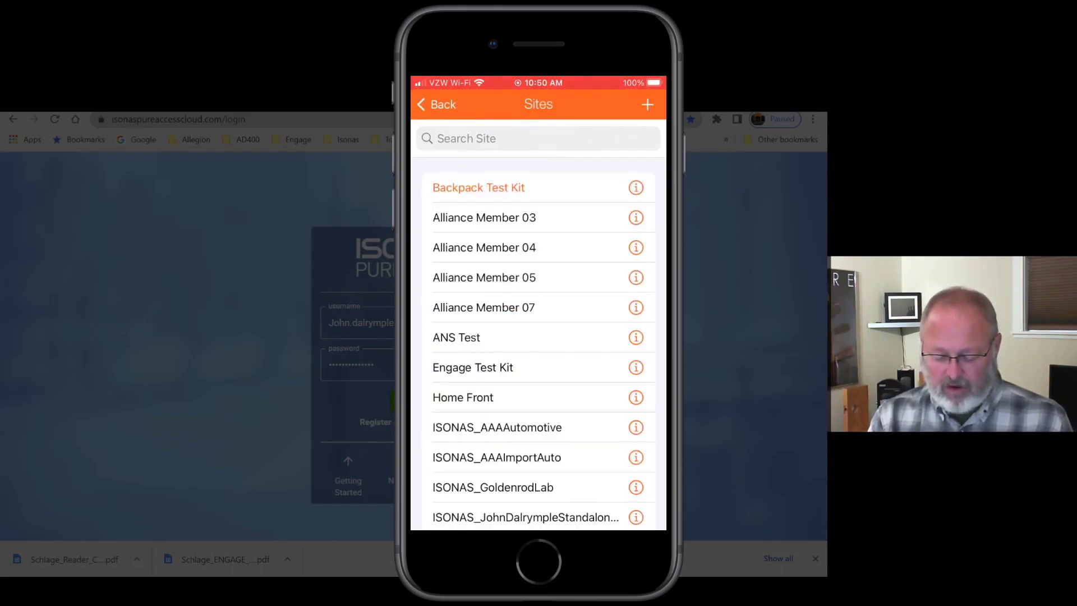
{"action": "scroll", "coordinate": [538, 326], "scroll_direction": "down", "scroll_amount": 3}
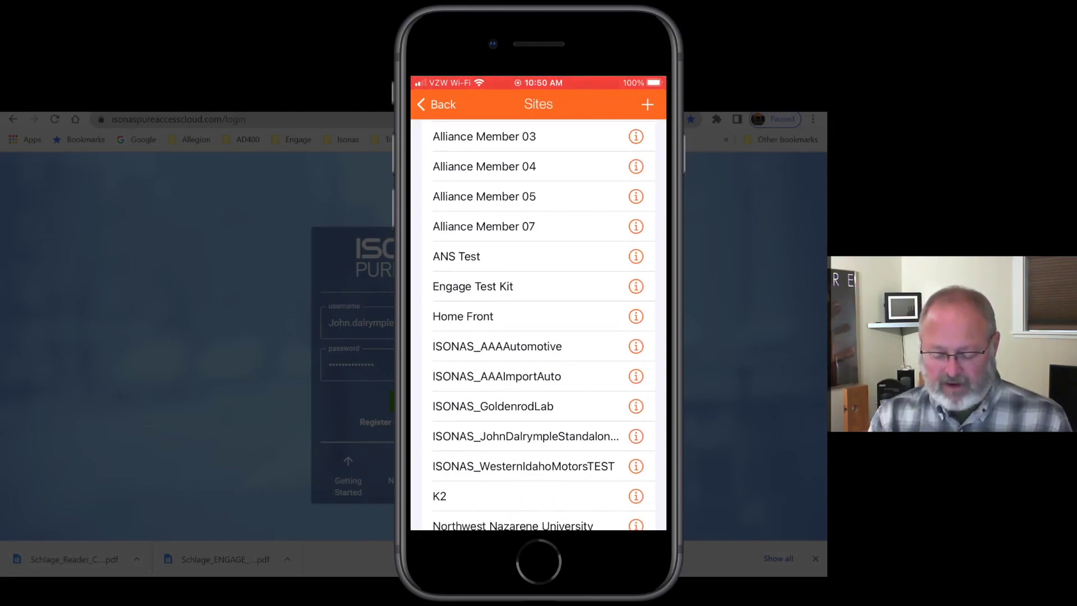
{"action": "left_click", "coordinate": [497, 376]}
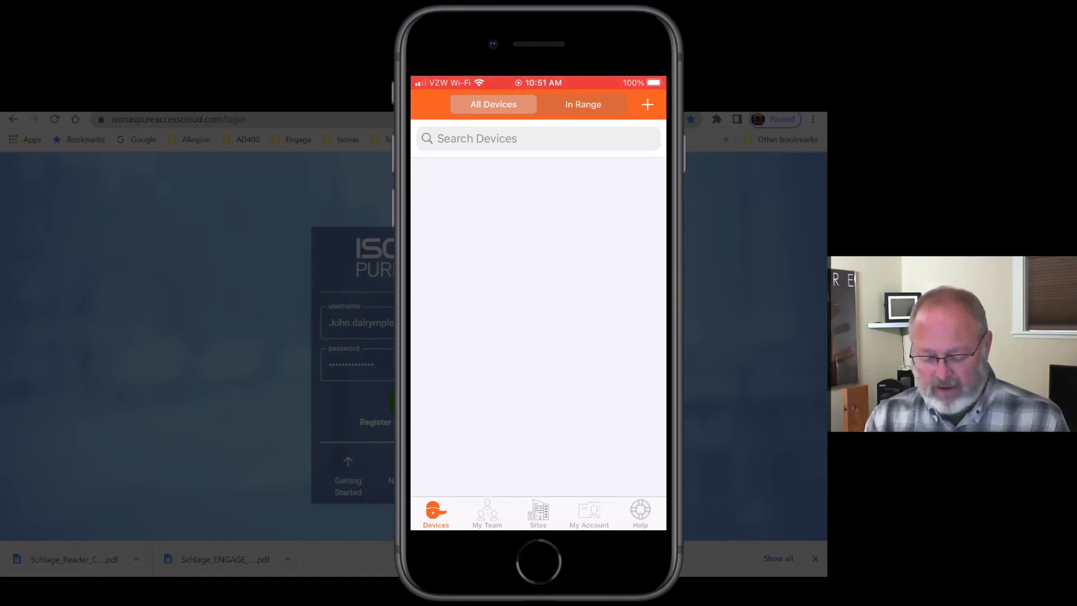
Add an RC05 141A reader controller and connect to the blinking reader
{"action": "left_click", "coordinate": [647, 105]}
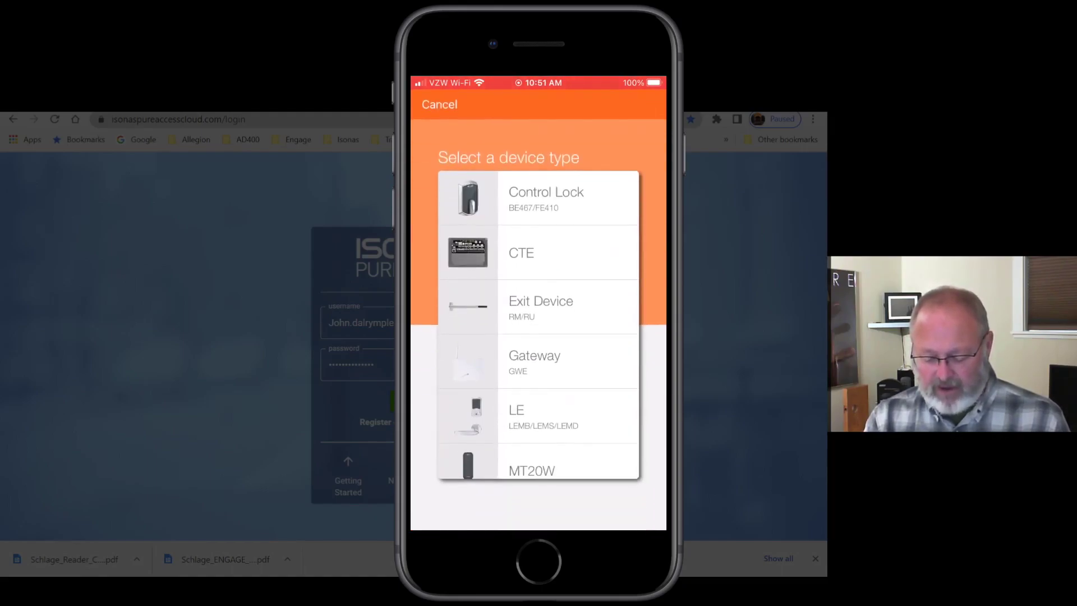
{"action": "scroll", "coordinate": [538, 325], "scroll_direction": "down", "scroll_amount": 5}
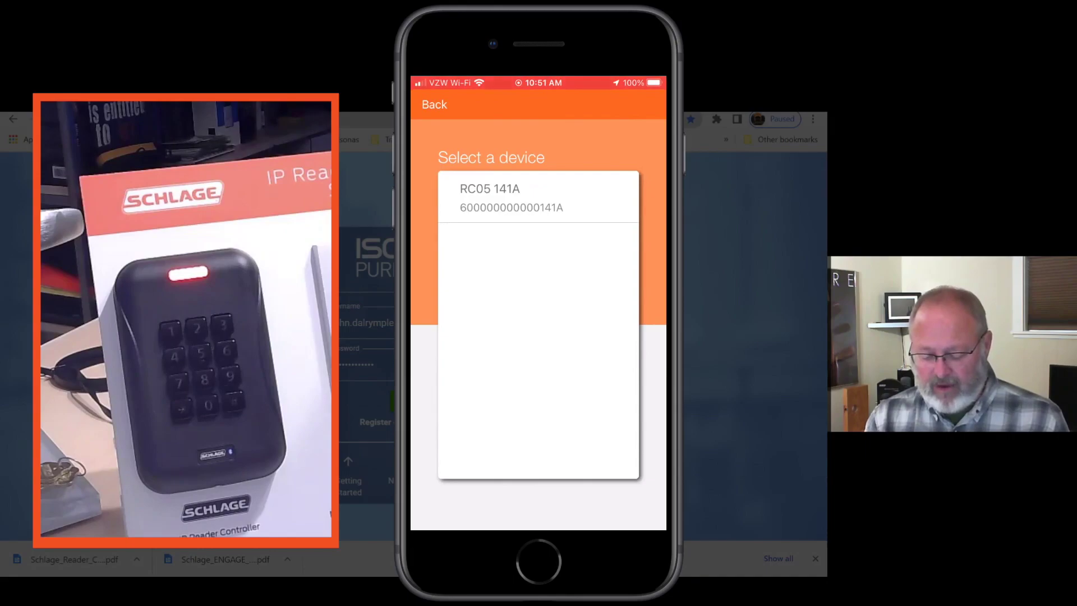
{"action": "left_click", "coordinate": [539, 198]}
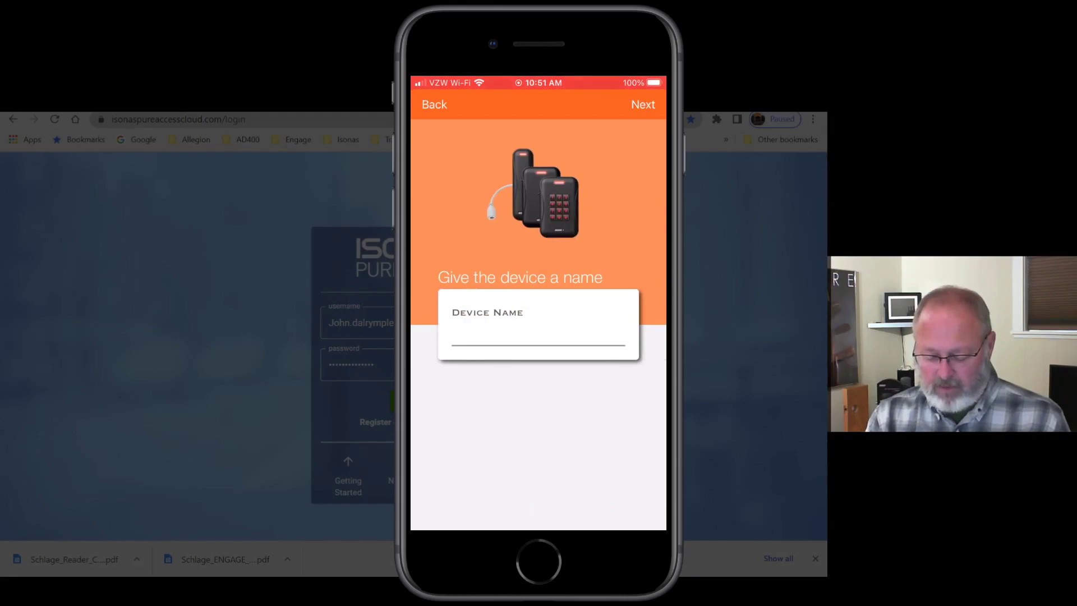
Name the reader 'Desktop Reader', set its network to DHCP, and finish adding it
{"action": "left_click", "coordinate": [505, 333]}
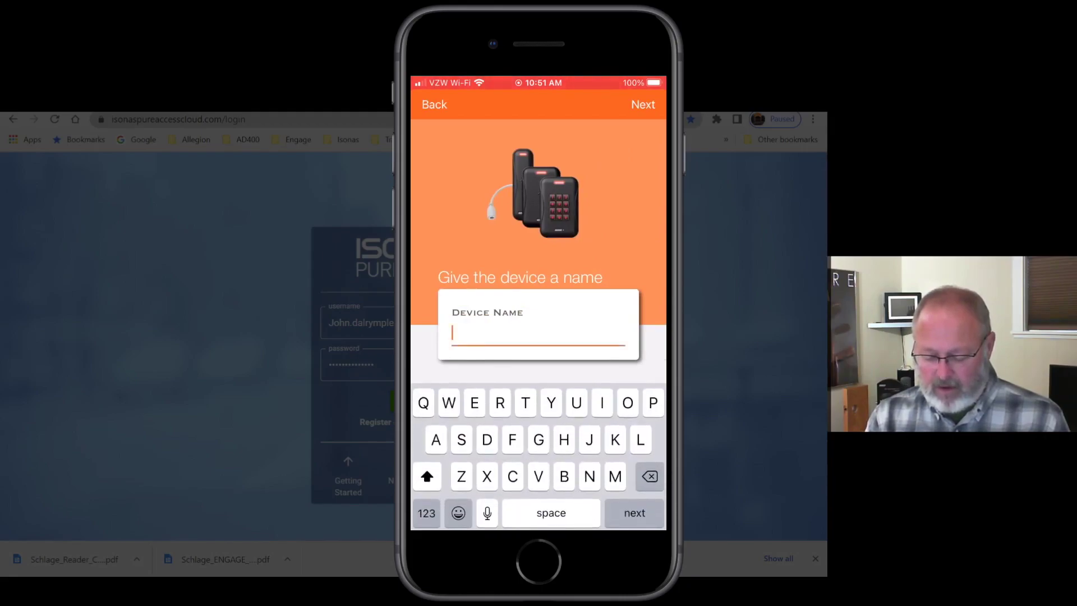
{"action": "type", "text": "Des"}
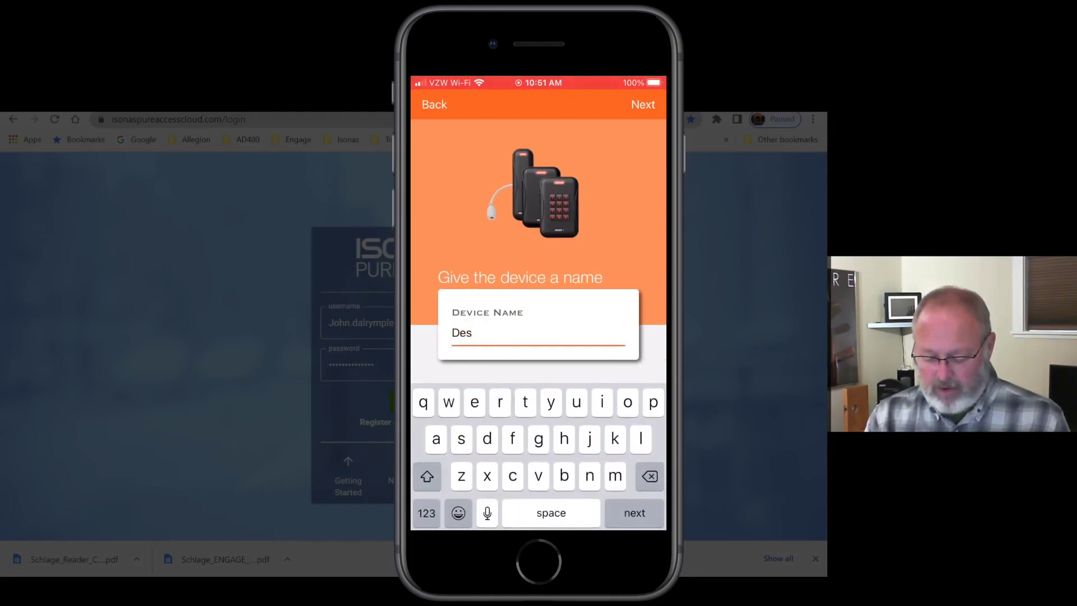
{"action": "type", "text": "ktop"}
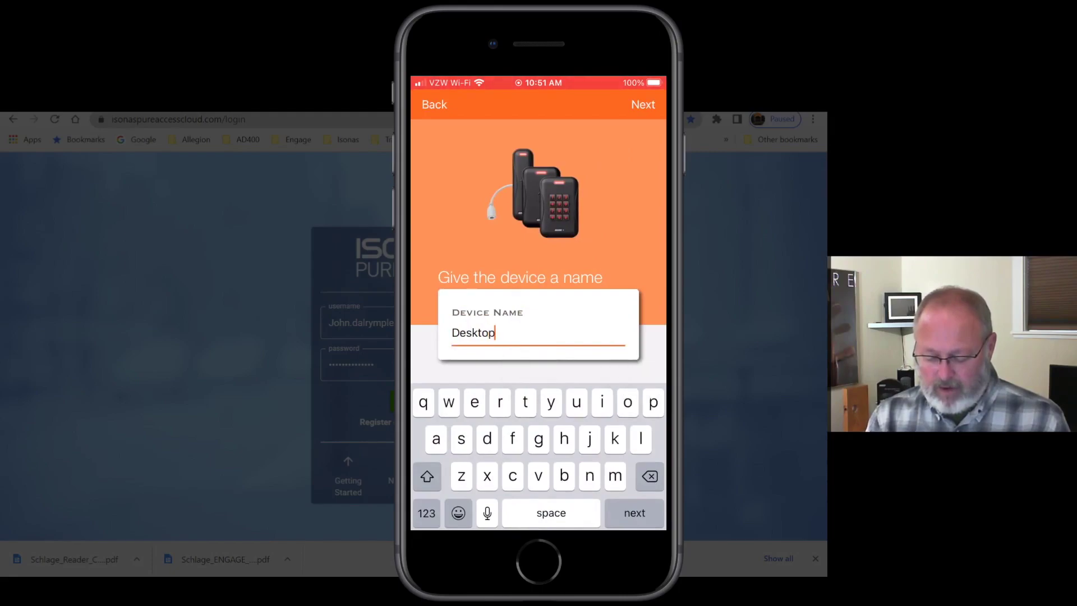
{"action": "type", "text": " Rea"}
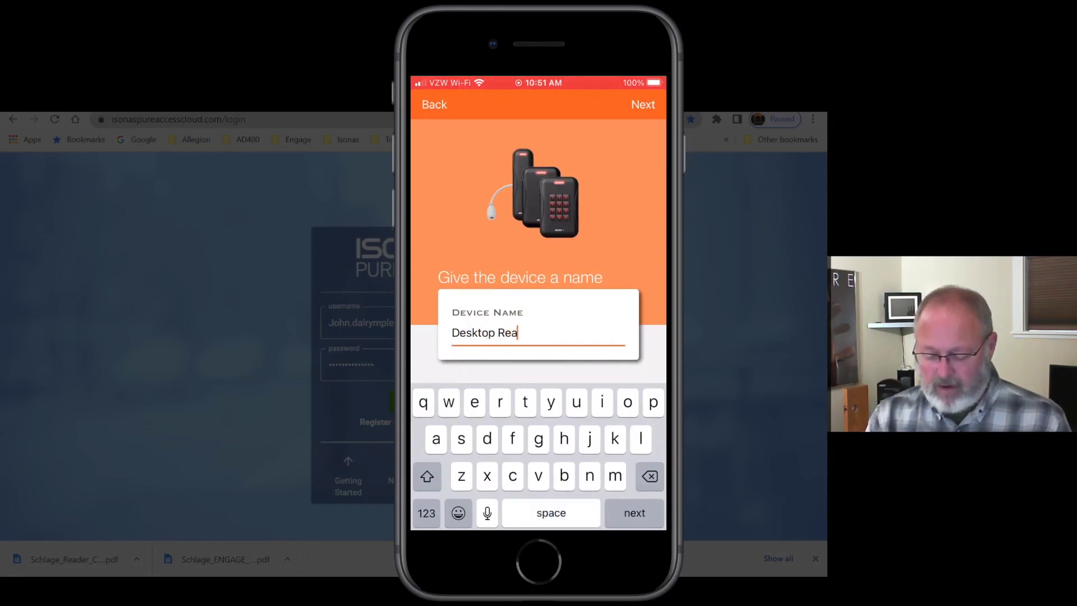
{"action": "type", "text": "der"}
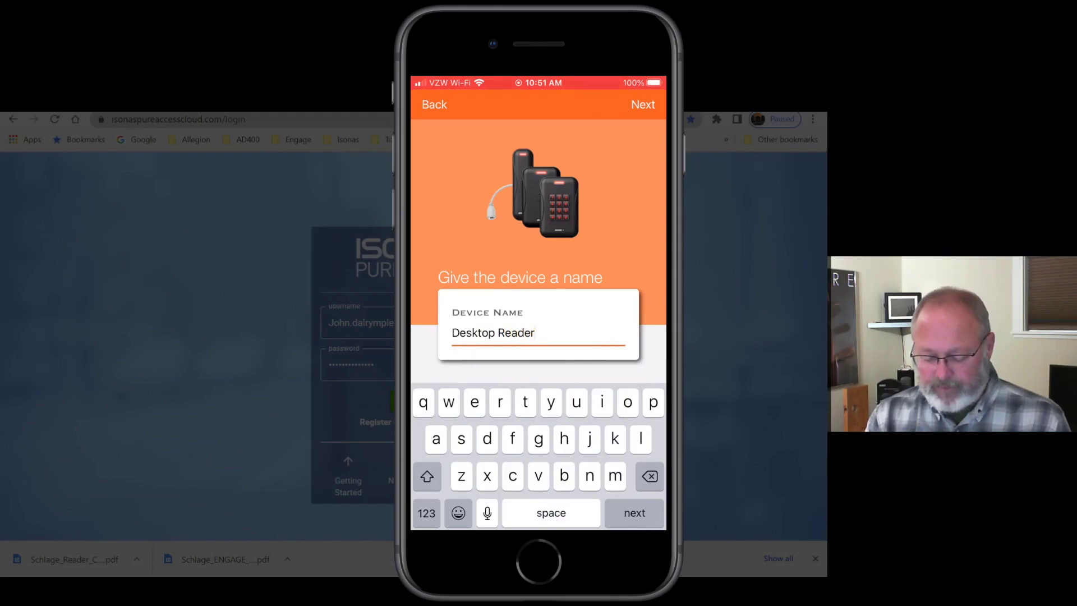
{"action": "left_click", "coordinate": [643, 104]}
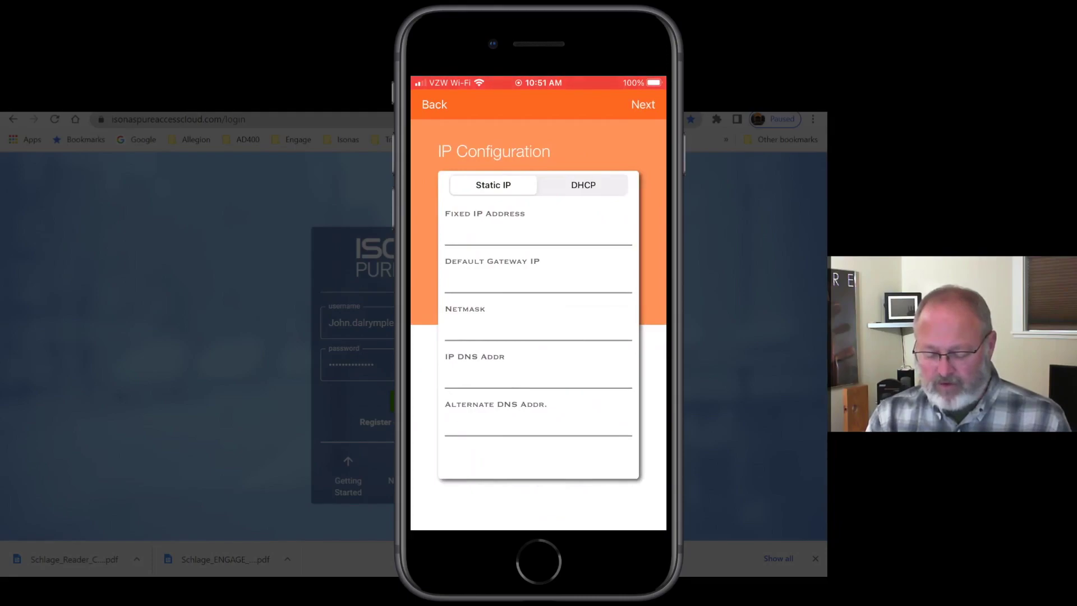
{"action": "left_click", "coordinate": [583, 185]}
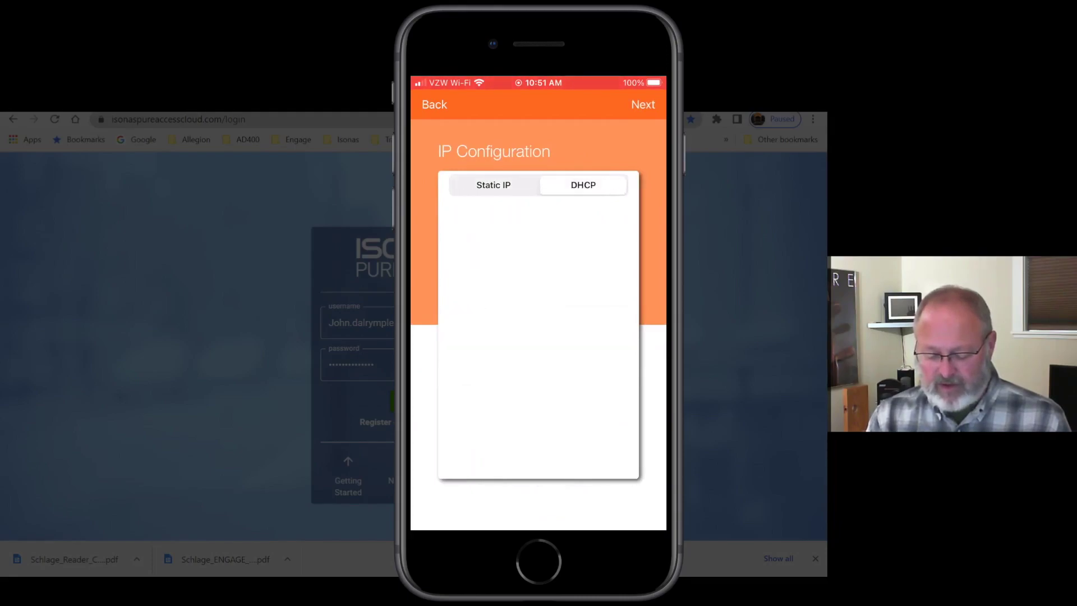
{"action": "left_click", "coordinate": [643, 104]}
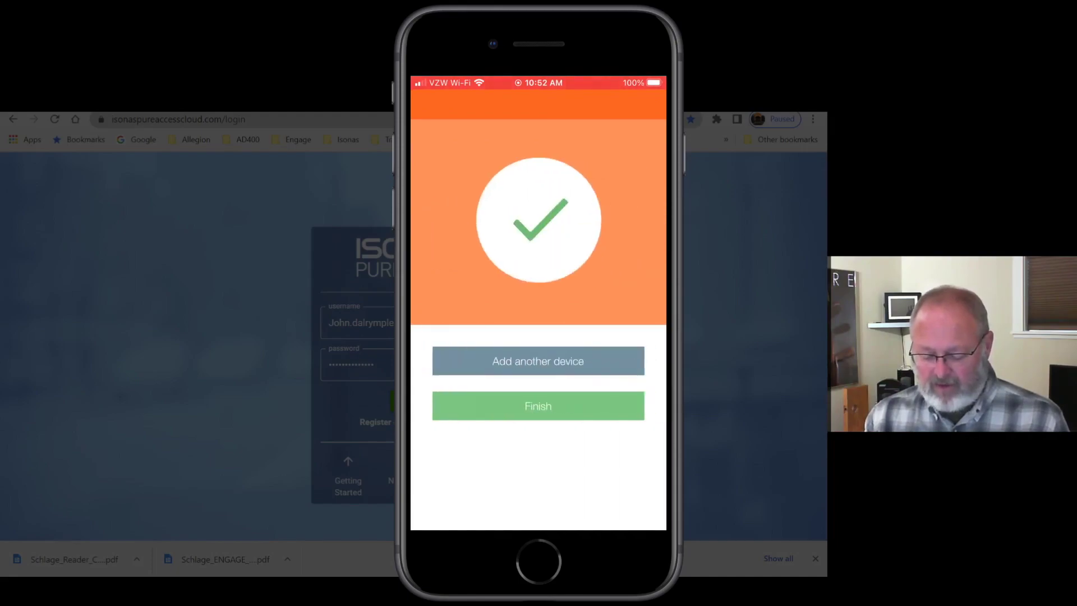
{"action": "left_click", "coordinate": [538, 406]}
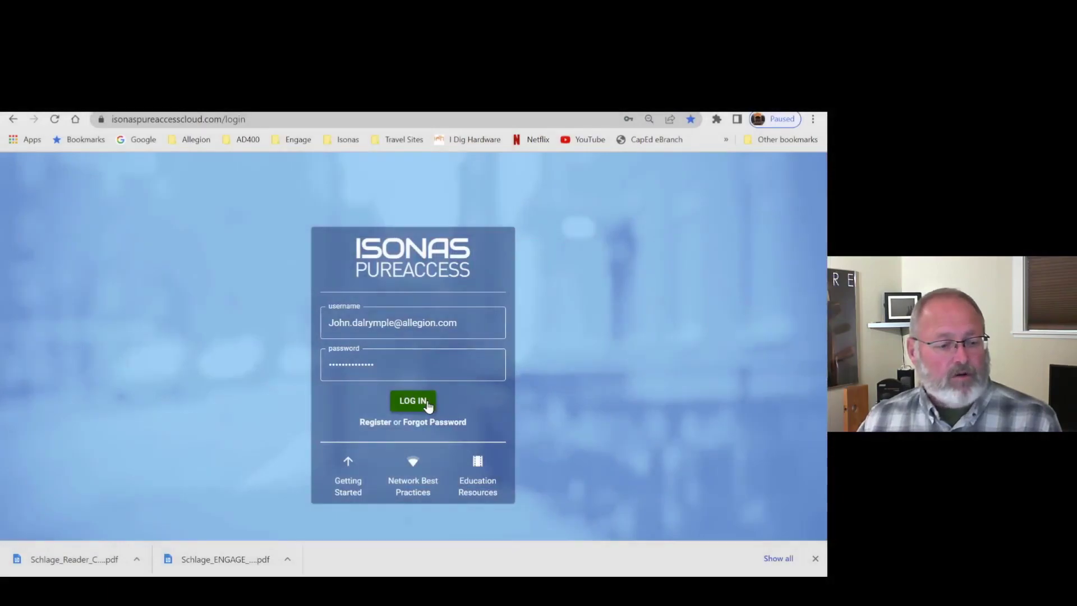
Log in to Pure Access on the AAAImportAuto tenant and view its Access Points
{"action": "left_click", "coordinate": [427, 404]}
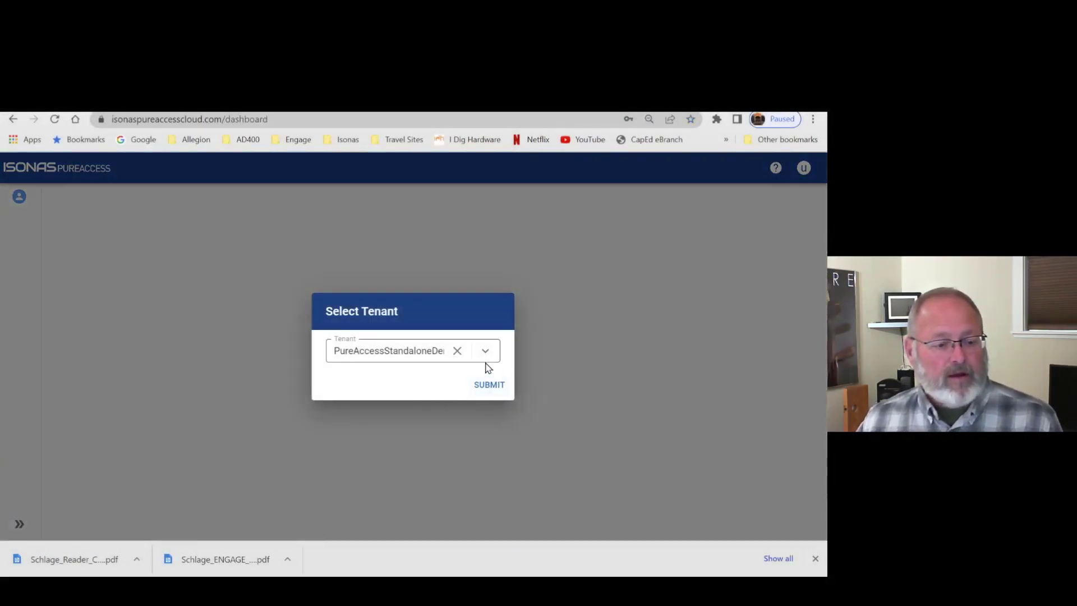
{"action": "left_click", "coordinate": [486, 354]}
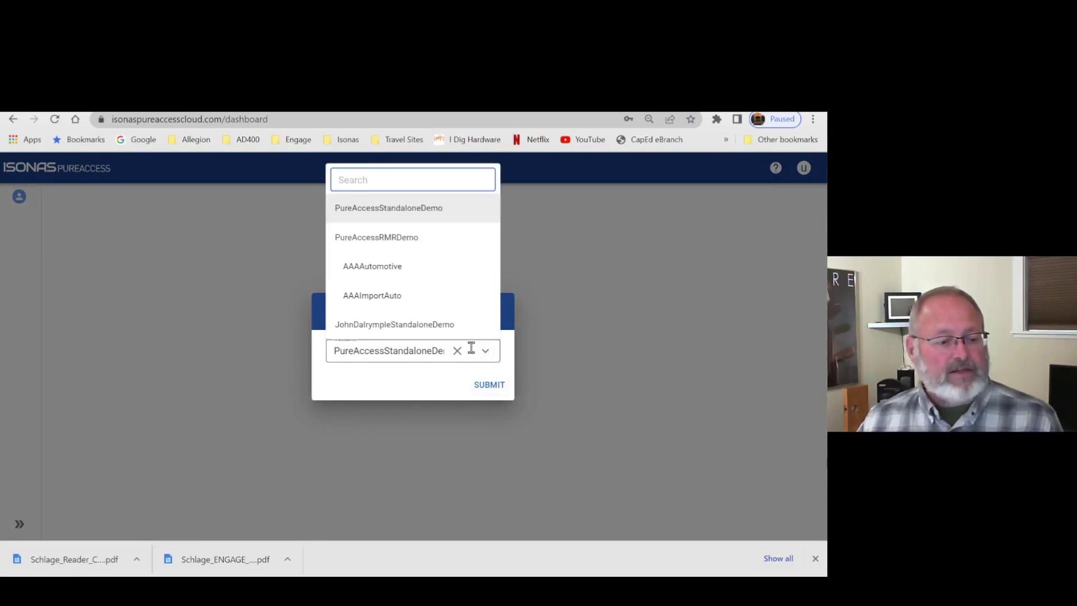
{"action": "left_click", "coordinate": [427, 300]}
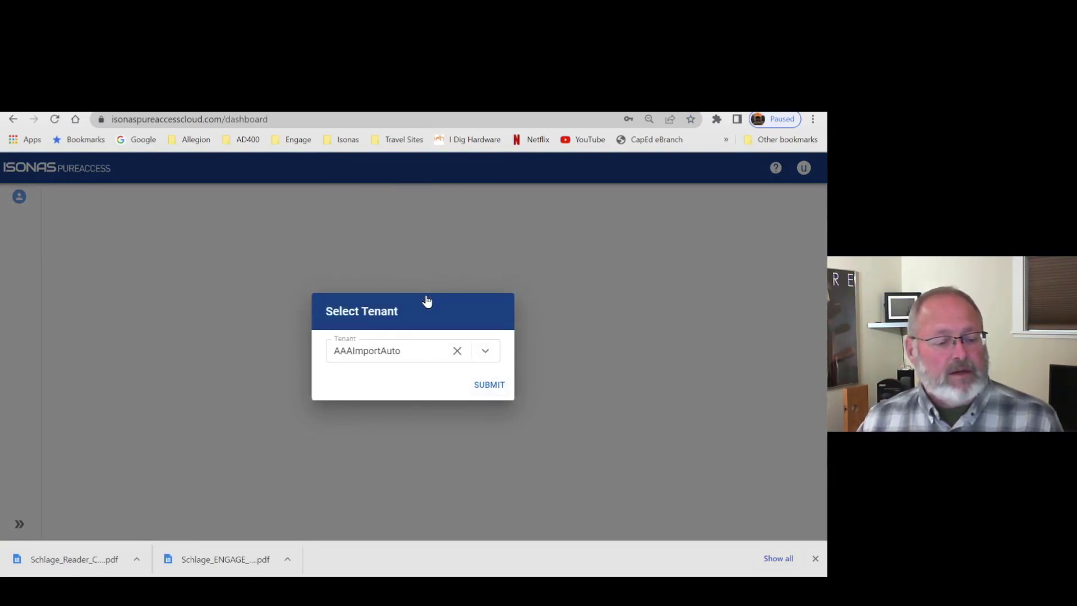
{"action": "left_click", "coordinate": [492, 386]}
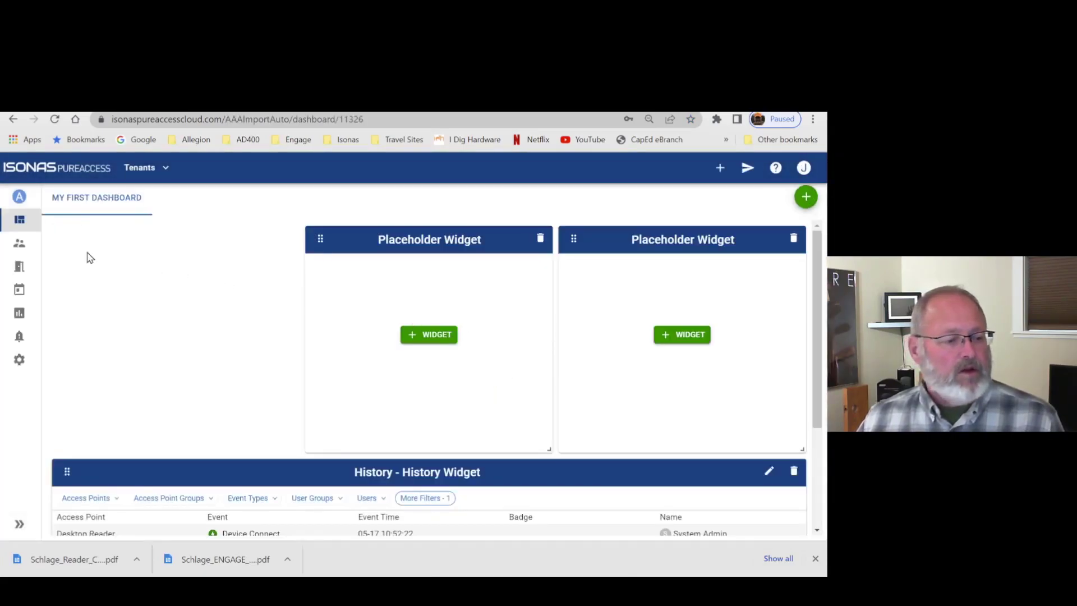
{"action": "left_click", "coordinate": [20, 267]}
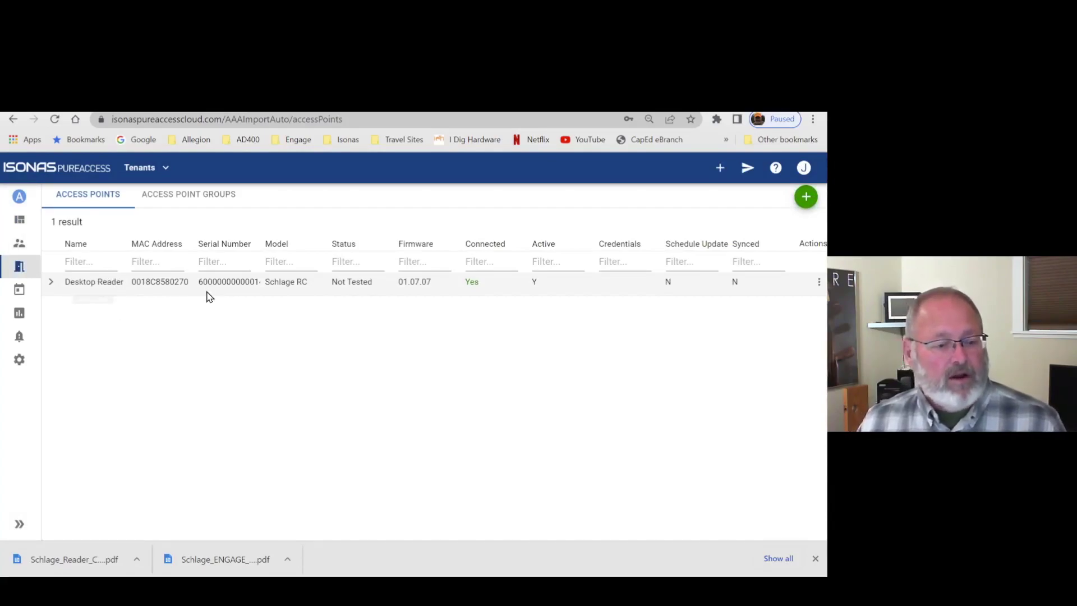
Open Edit Device Settings for the Desktop Reader access point
{"action": "left_click", "coordinate": [817, 289]}
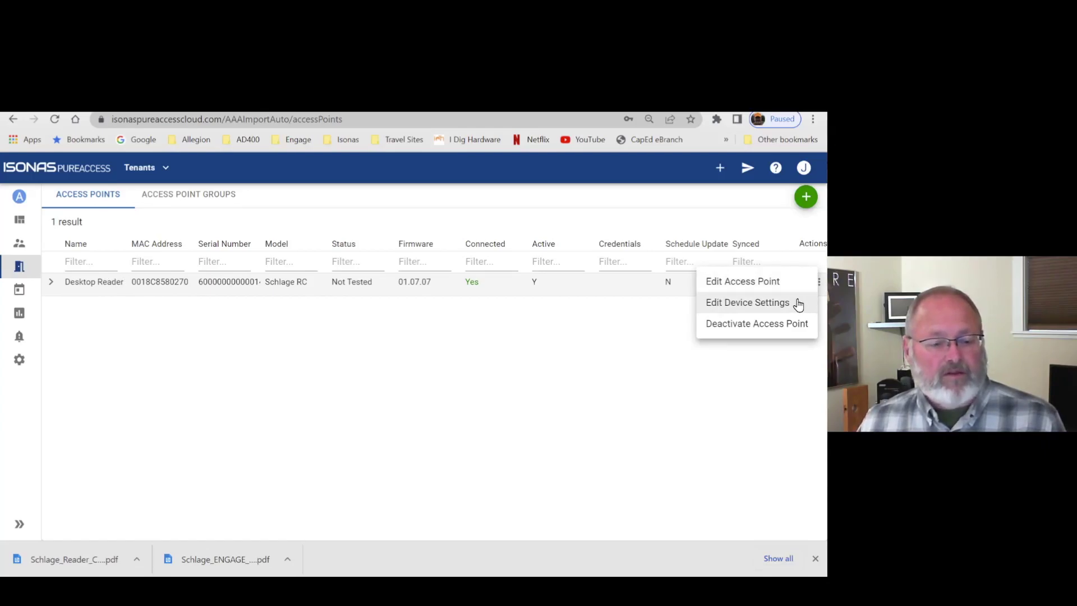
{"action": "left_click", "coordinate": [798, 304]}
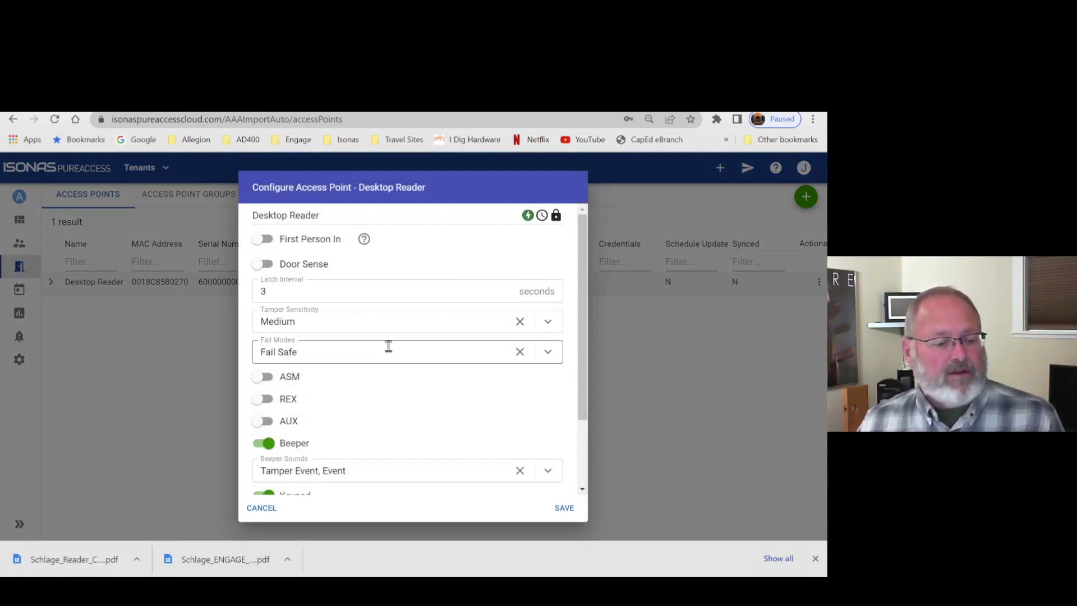
Enable ASM and REX and disable Lock On Close for Desktop Reader
{"action": "left_click", "coordinate": [267, 378]}
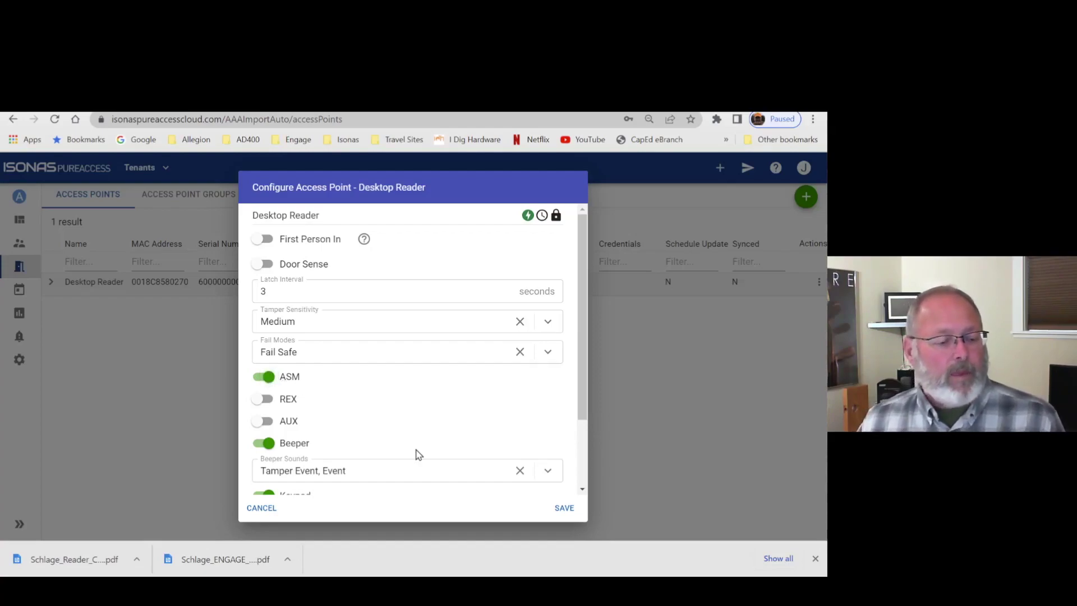
{"action": "scroll", "coordinate": [417, 453], "scroll_direction": "down", "scroll_amount": 1}
{"action": "scroll", "coordinate": [418, 436], "scroll_direction": "down", "scroll_amount": 1}
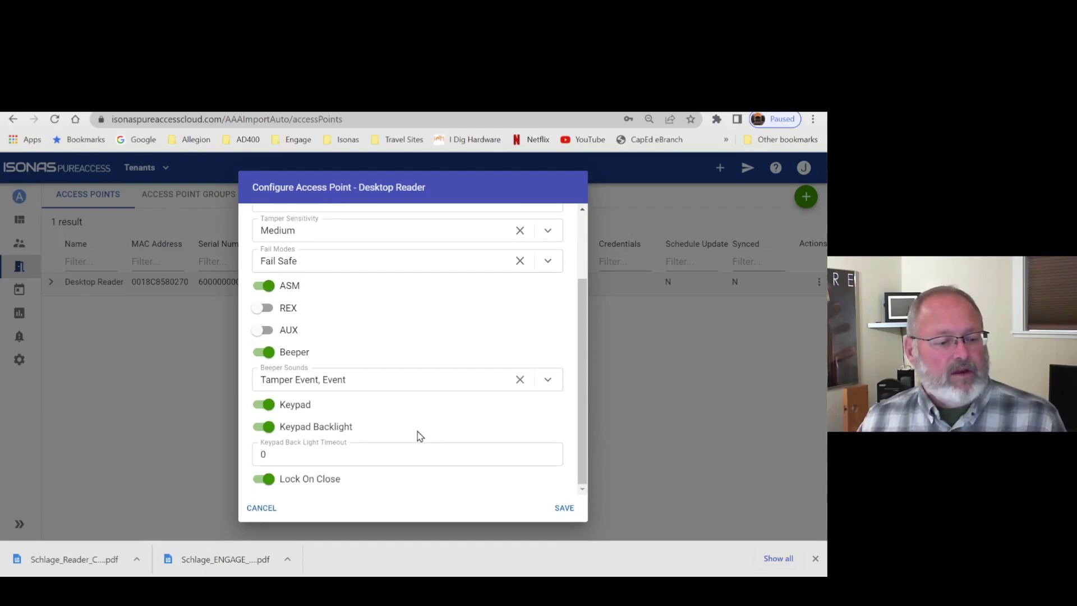
{"action": "left_click", "coordinate": [266, 480]}
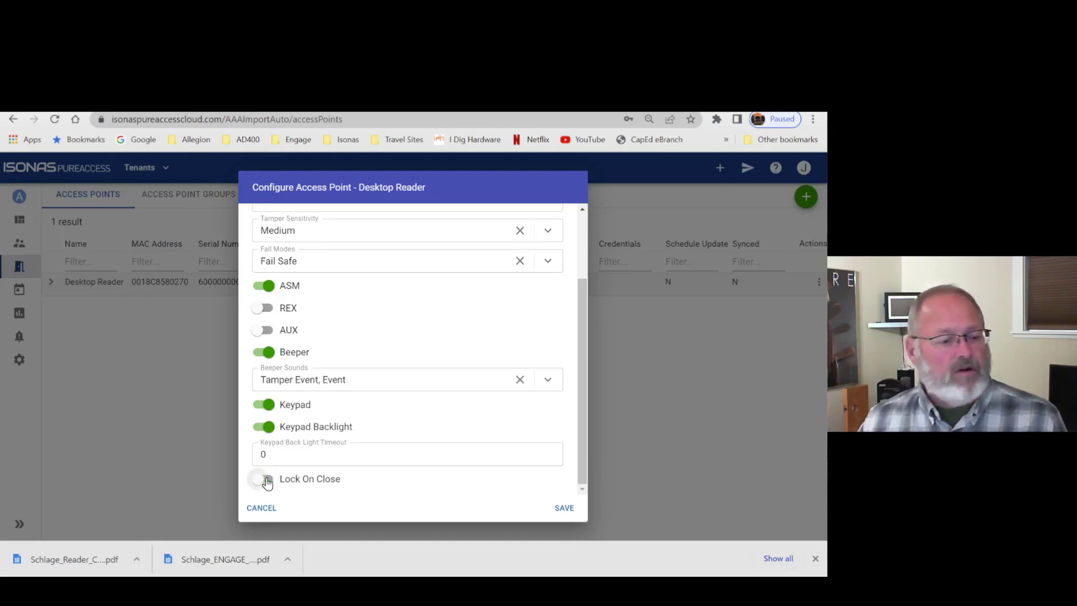
{"action": "left_click", "coordinate": [270, 312]}
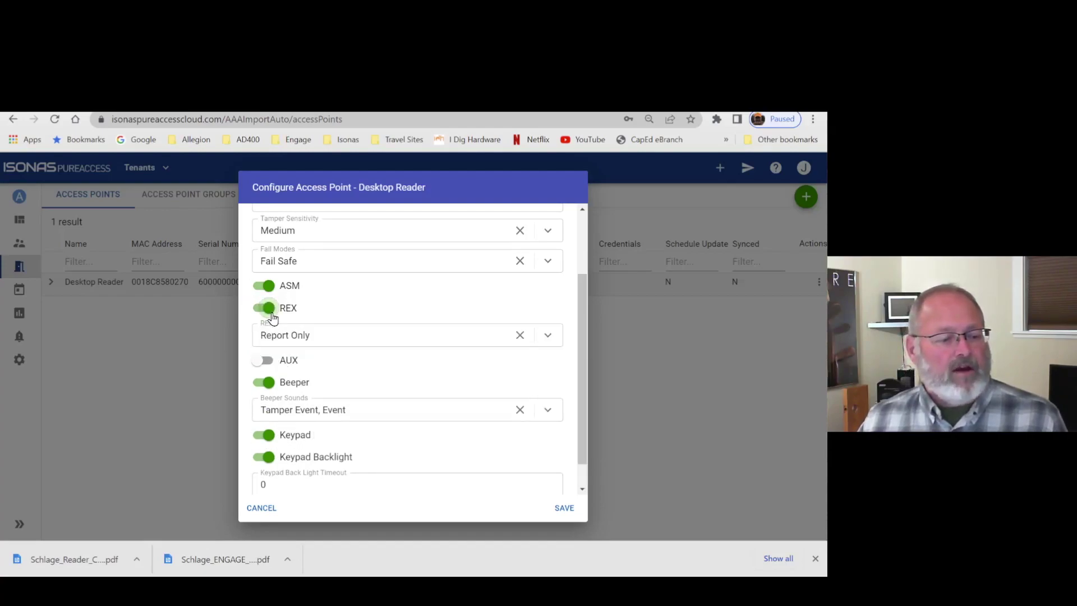
Set Desktop Reader's REX mode to Report Only
{"action": "left_click", "coordinate": [548, 335]}
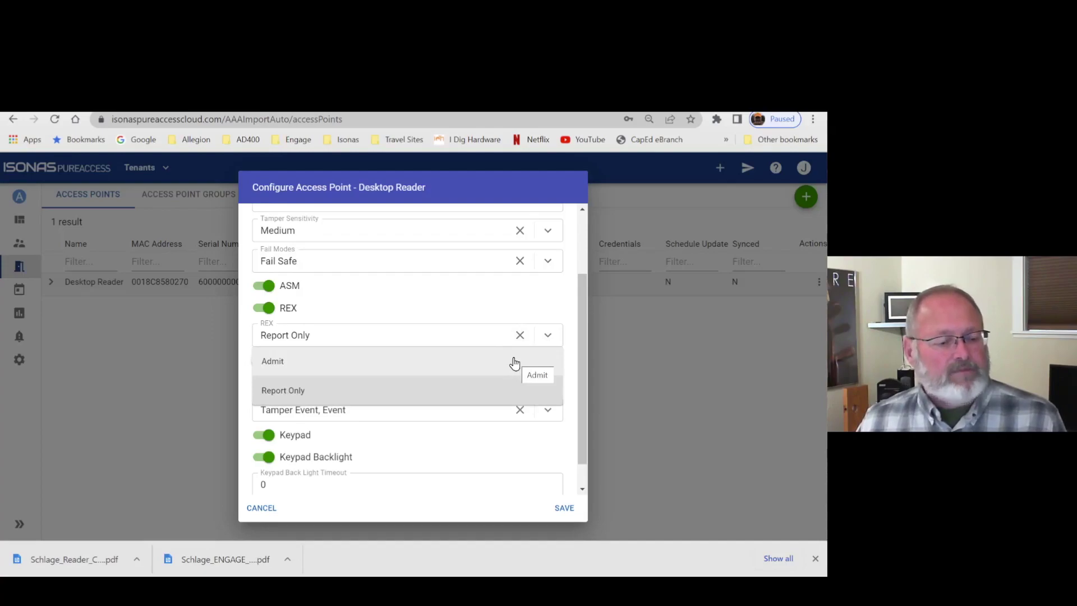
{"action": "left_click", "coordinate": [477, 371]}
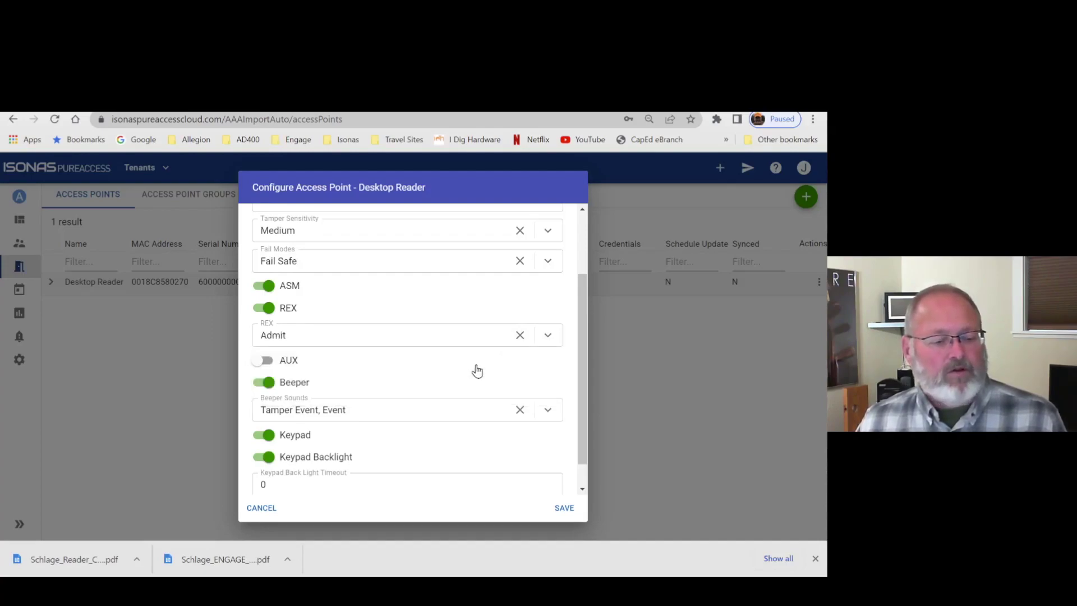
{"action": "left_click", "coordinate": [547, 337]}
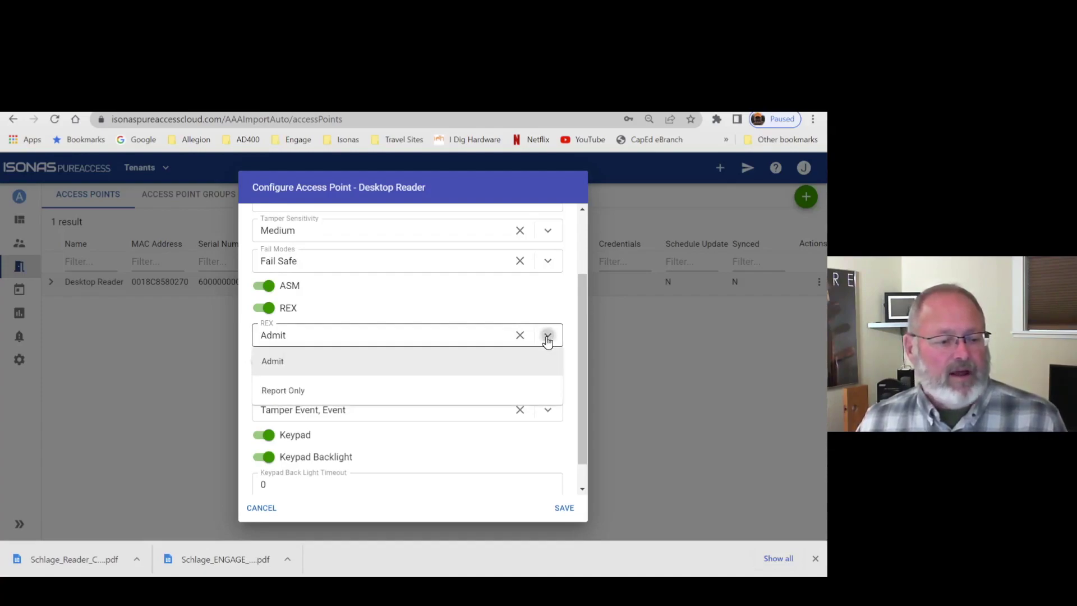
{"action": "left_click", "coordinate": [515, 390]}
{"action": "scroll", "coordinate": [518, 381], "scroll_direction": "down", "scroll_amount": 1}
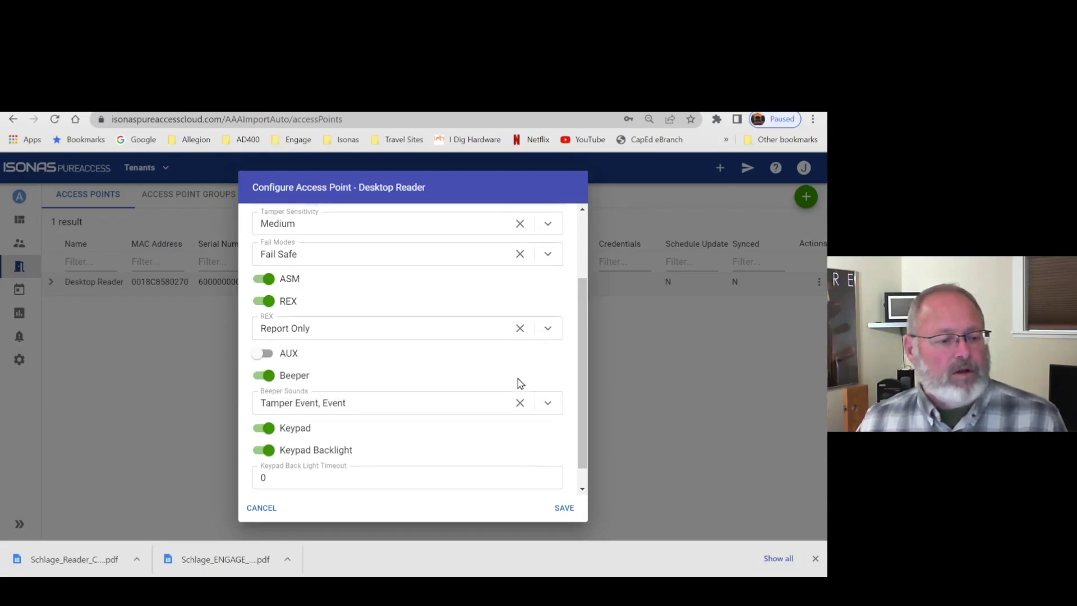
{"action": "scroll", "coordinate": [428, 329], "scroll_direction": "up", "scroll_amount": 2}
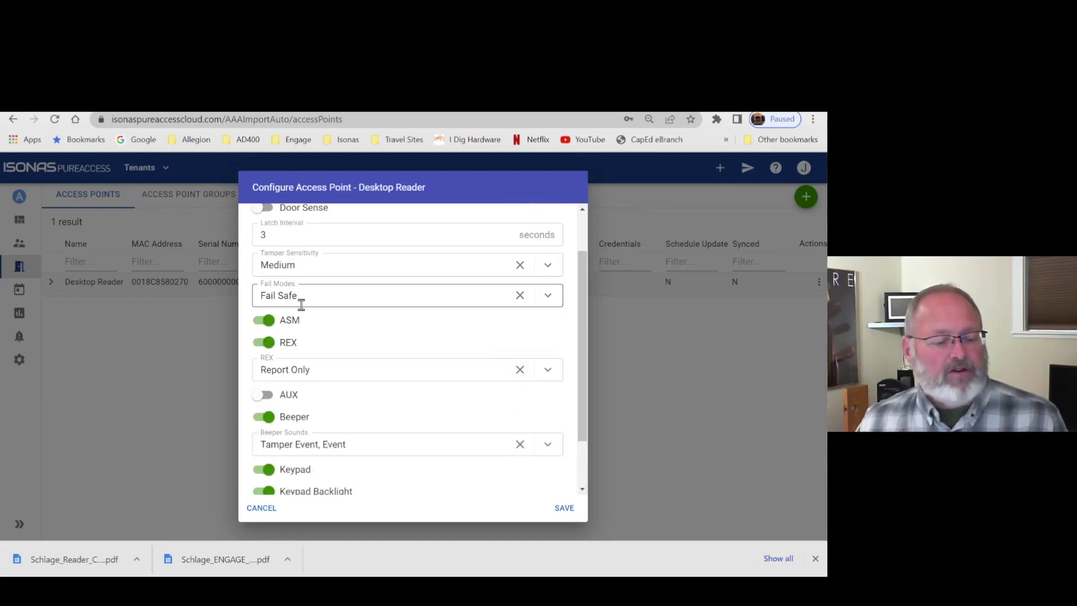
{"action": "scroll", "coordinate": [360, 316], "scroll_direction": "up", "scroll_amount": 1}
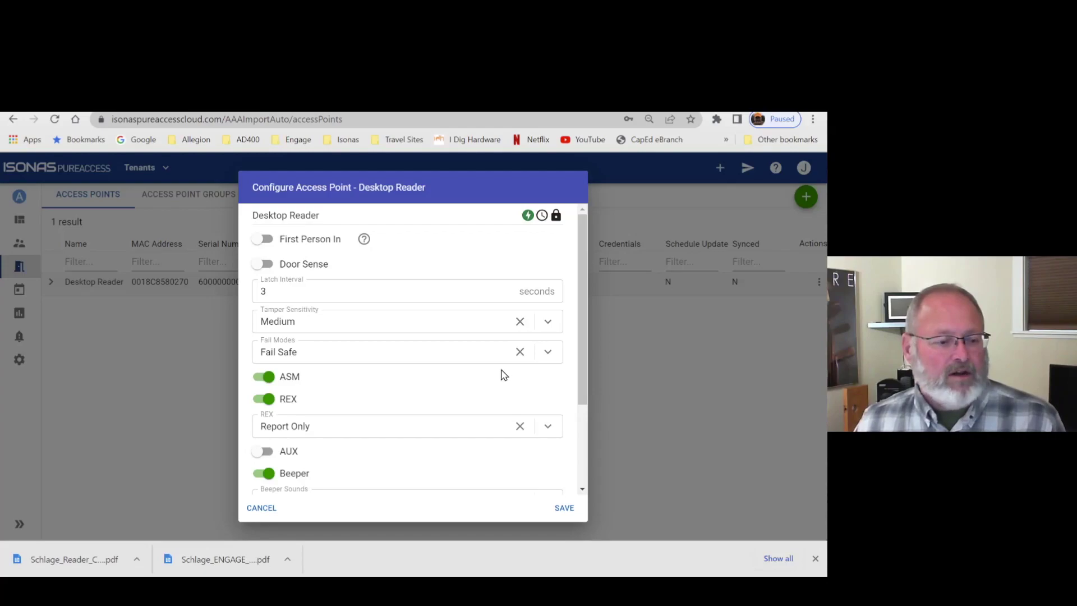
Change the fail mode to Fail Secure and save the device settings
{"action": "left_click", "coordinate": [548, 353]}
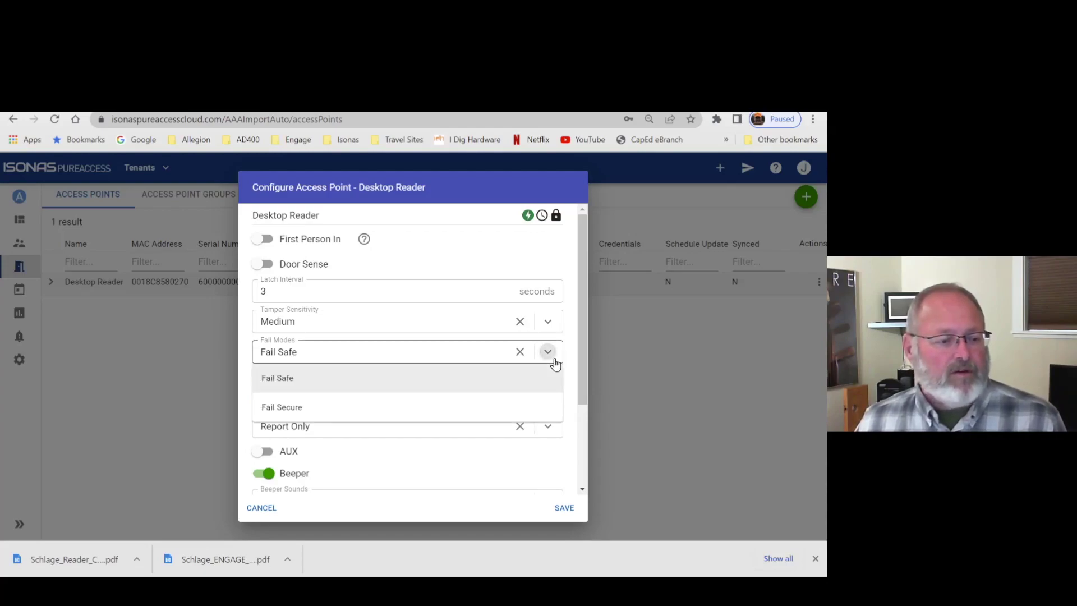
{"action": "left_click", "coordinate": [483, 414]}
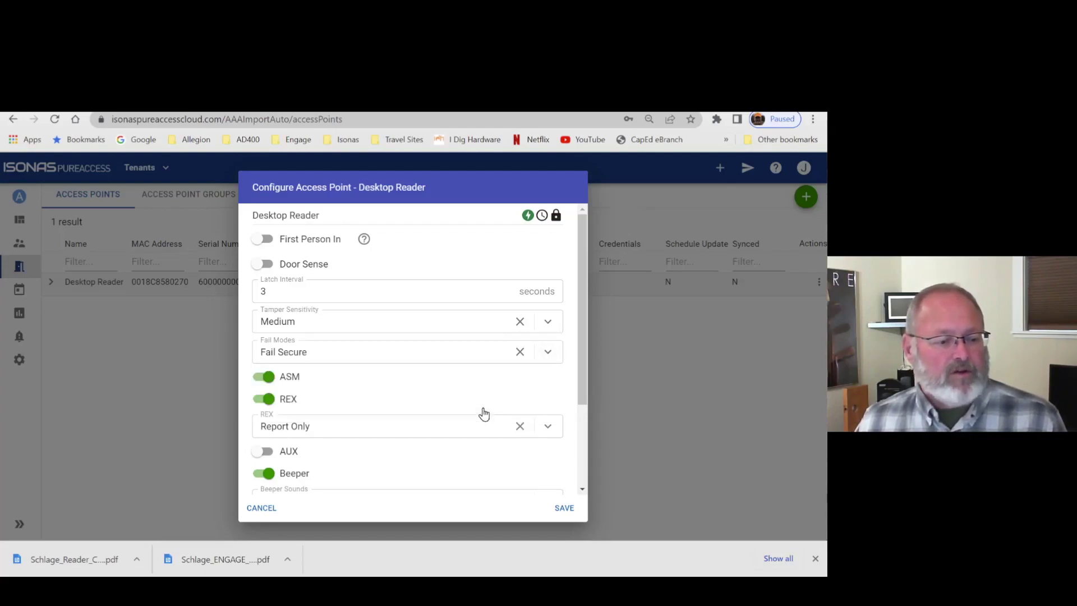
{"action": "left_click", "coordinate": [563, 509]}
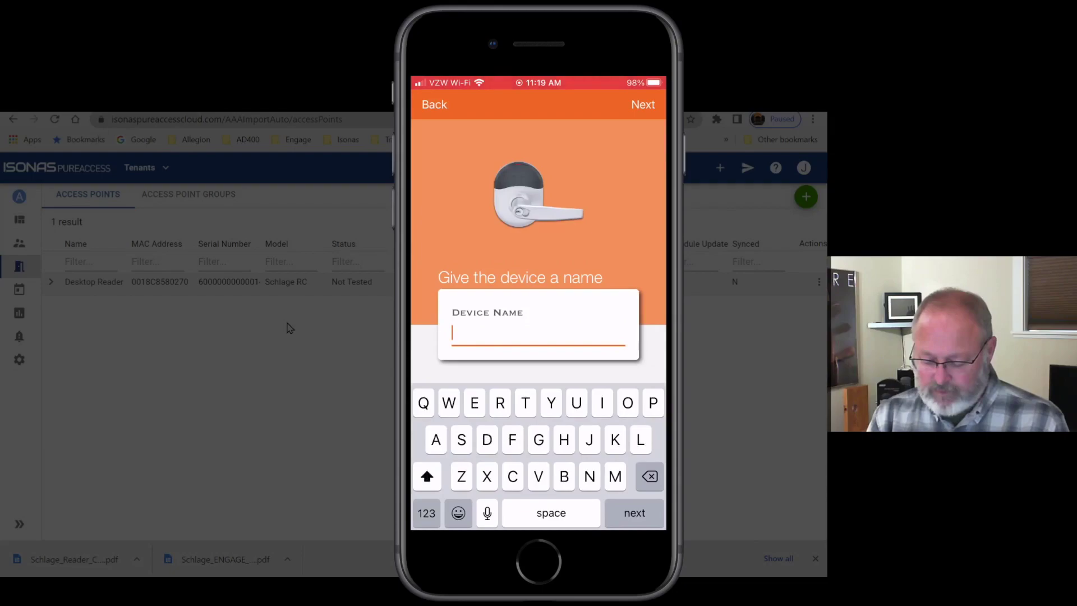
Name the lock 'Brown Sparta' and set its lock function to Storeroom
{"action": "type", "text": "Bro"}
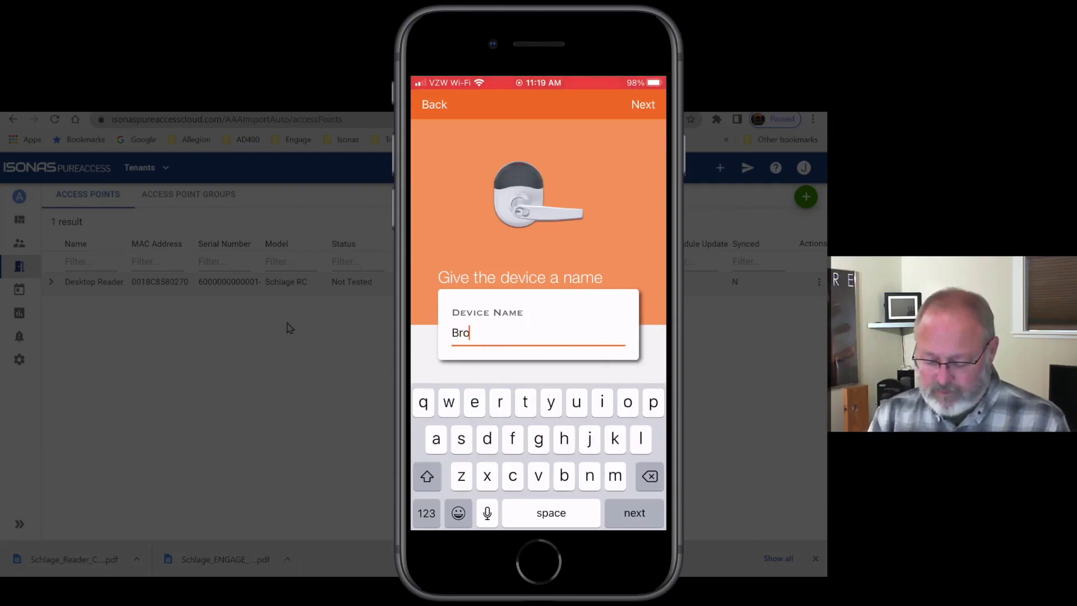
{"action": "type", "text": "wn "}
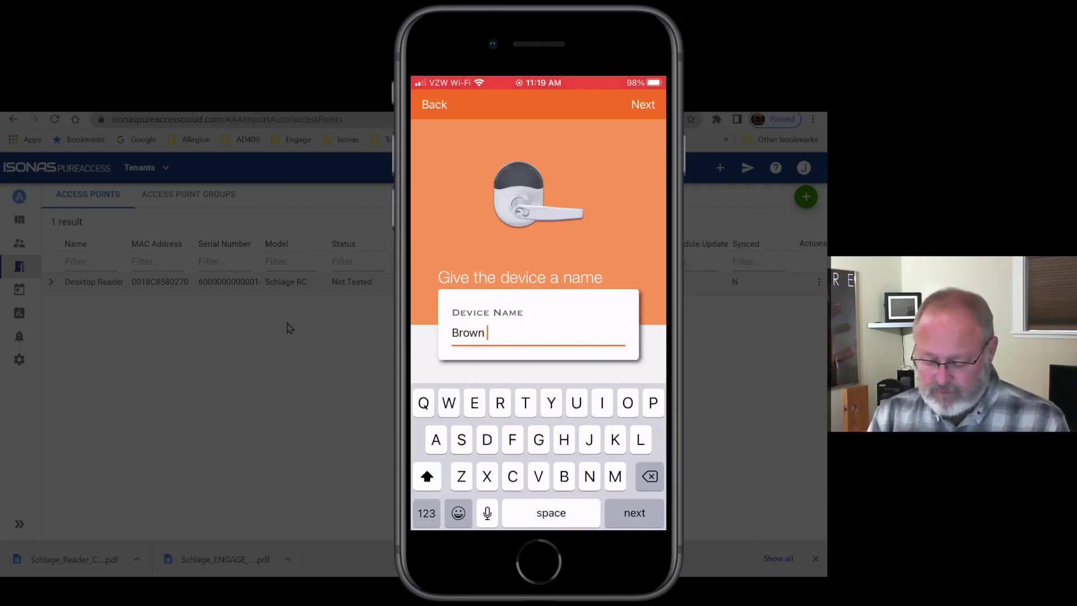
{"action": "type", "text": "Spa"}
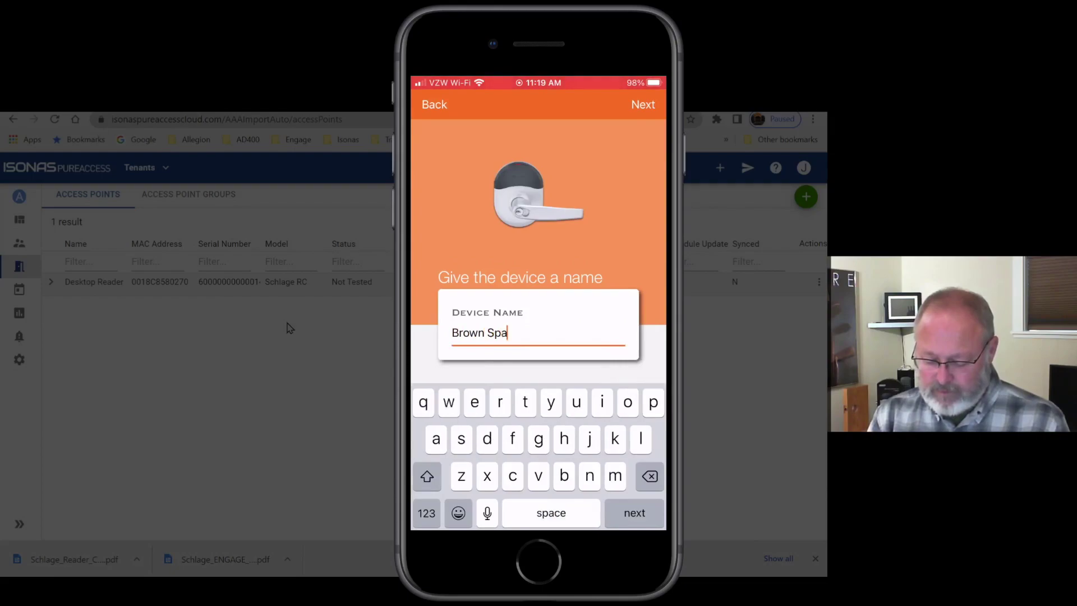
{"action": "type", "text": "rta"}
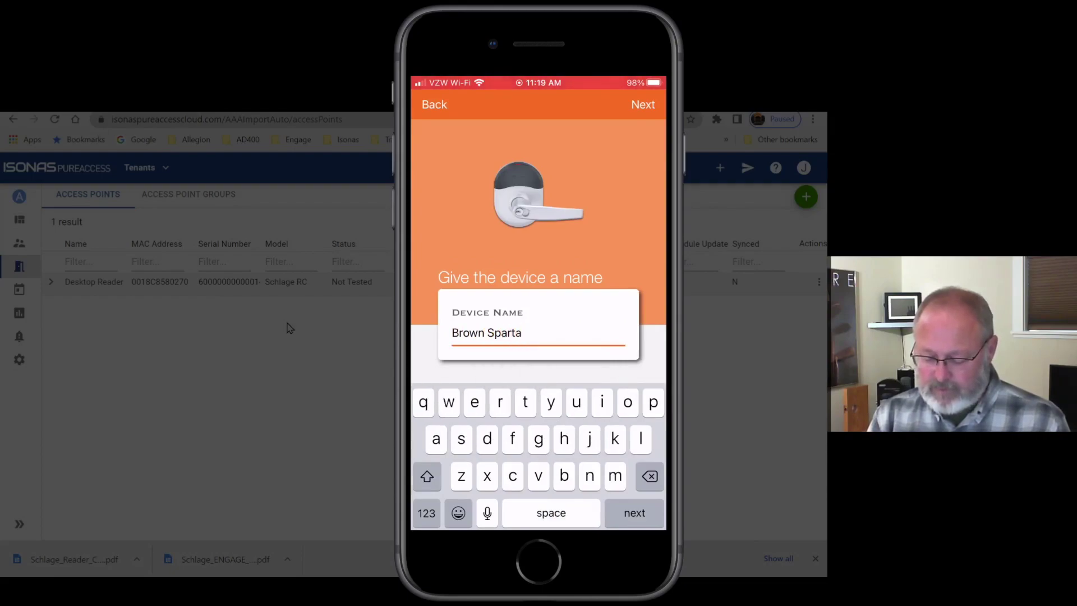
{"action": "left_click", "coordinate": [643, 105]}
{"action": "left_click", "coordinate": [543, 327]}
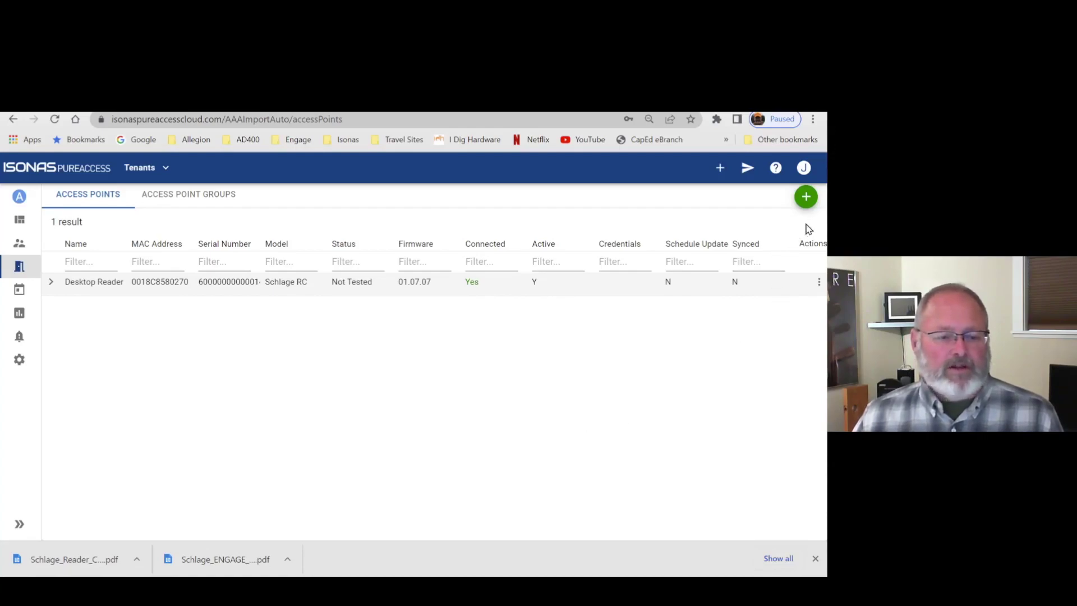
Run and confirm Sync ENGAGE Devices so the Bronze Sparta lock appears
{"action": "left_click", "coordinate": [808, 197]}
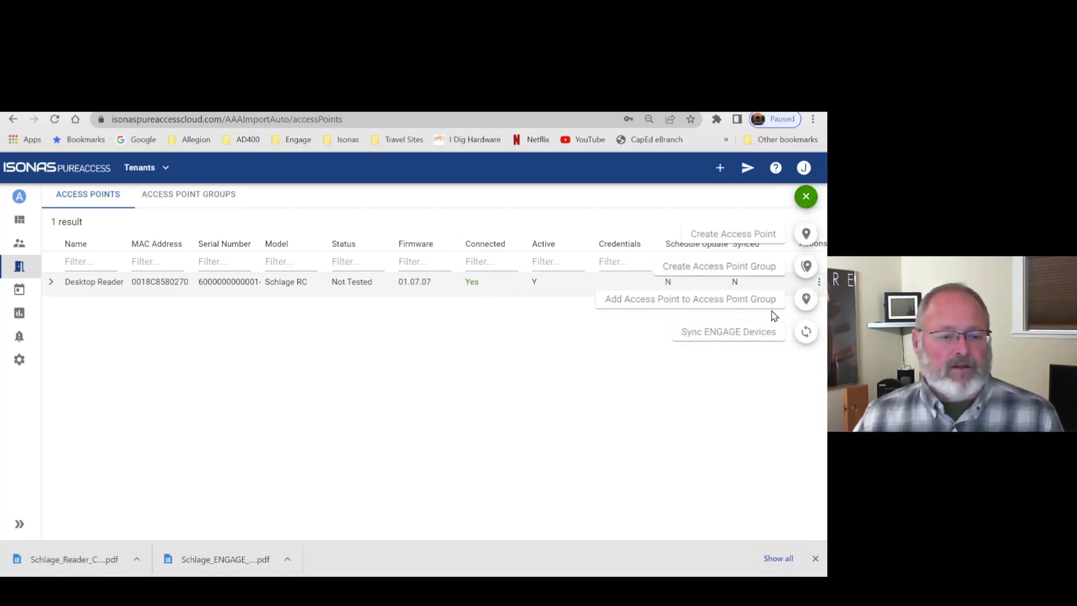
{"action": "left_click", "coordinate": [757, 337]}
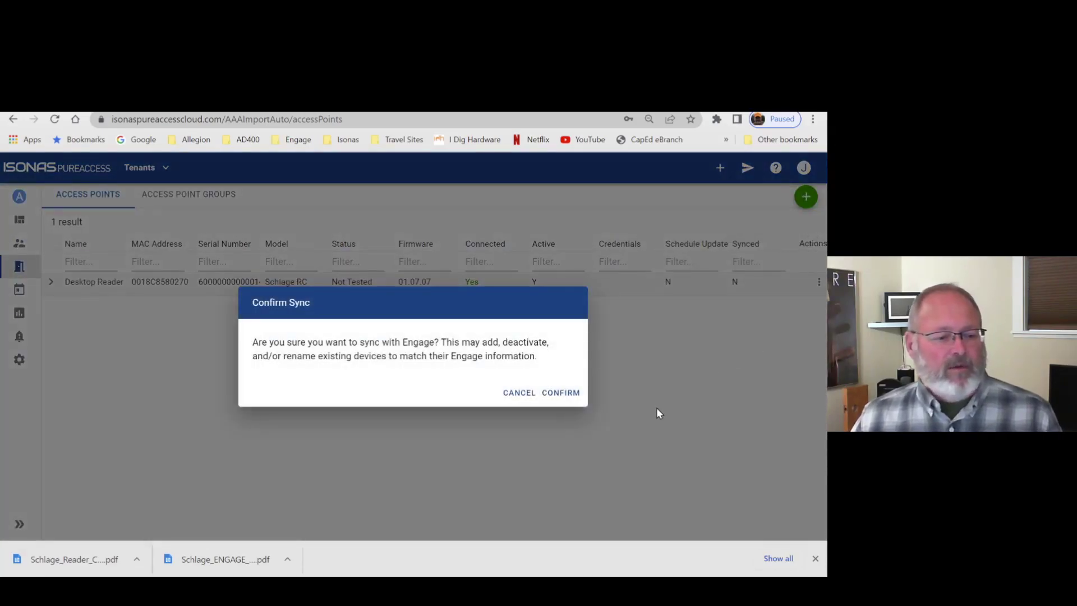
{"action": "left_click", "coordinate": [561, 393]}
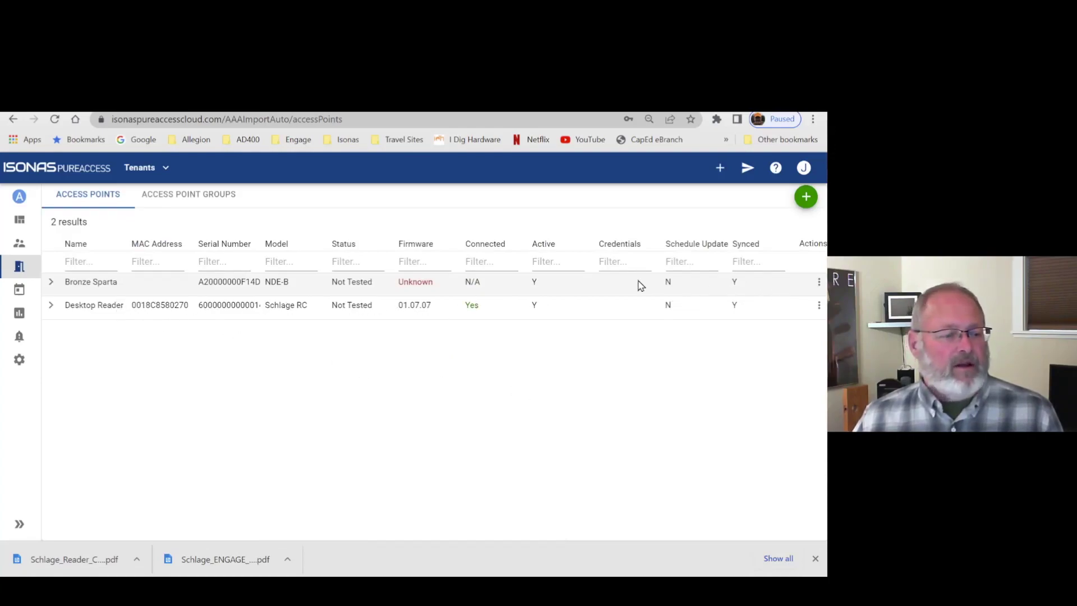
{"action": "left_click", "coordinate": [818, 284]}
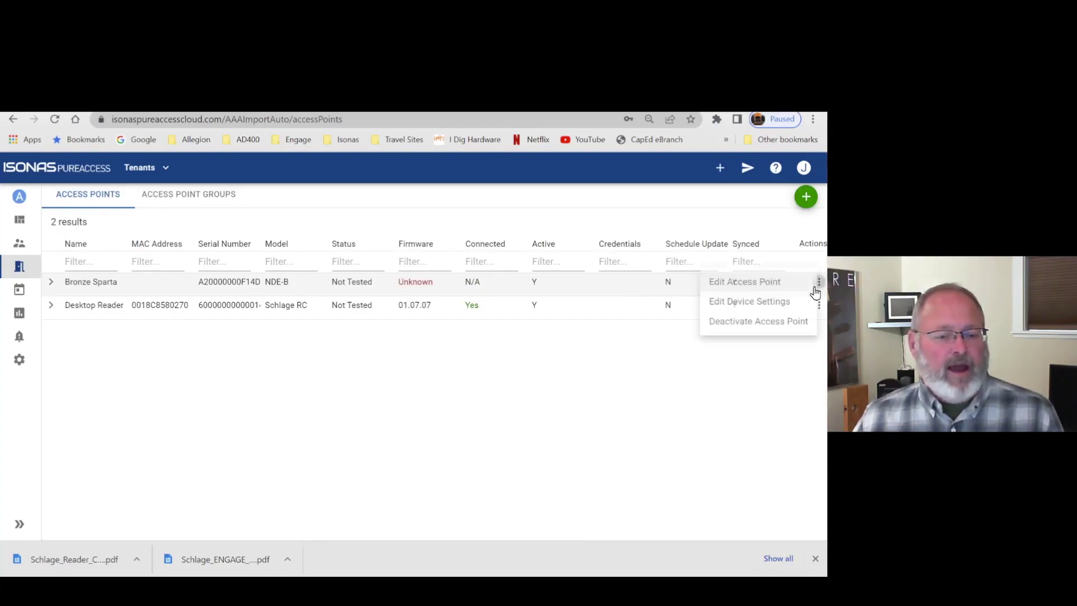
{"action": "left_click", "coordinate": [778, 305]}
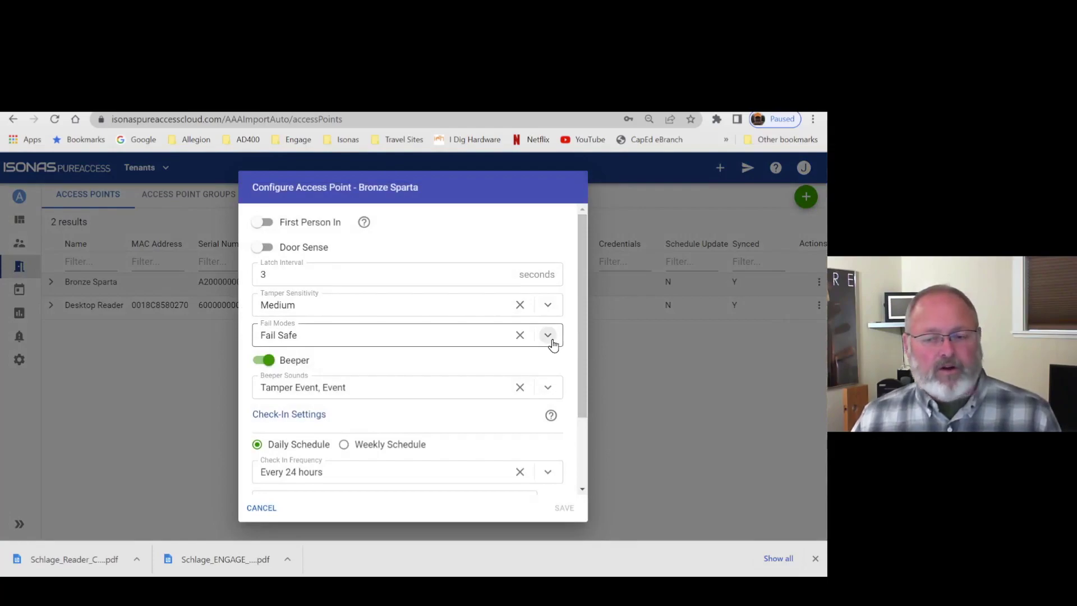
{"action": "left_click", "coordinate": [548, 335]}
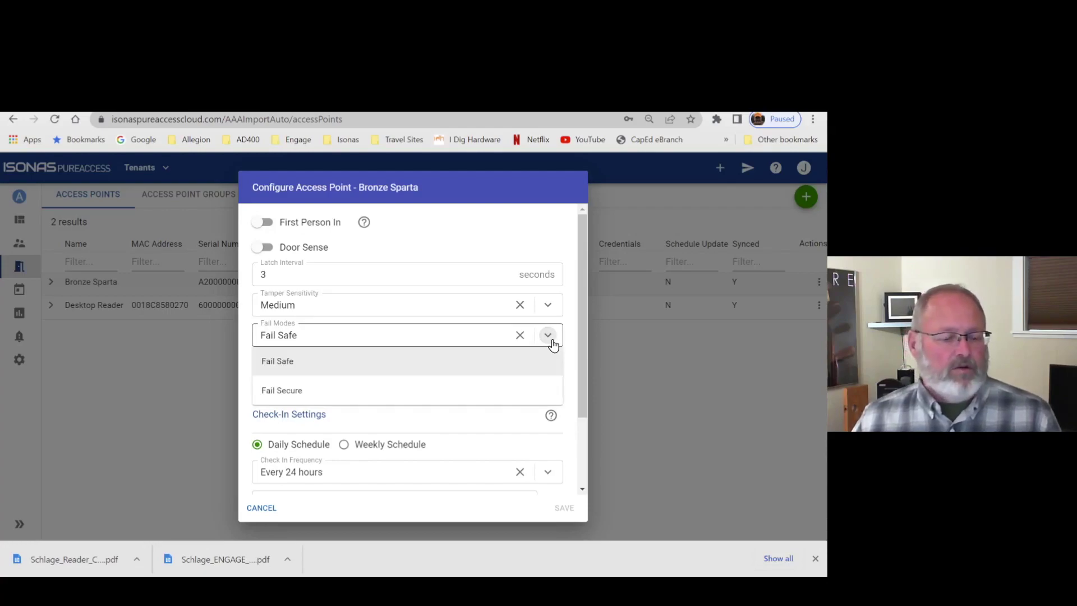
{"action": "left_click", "coordinate": [549, 340]}
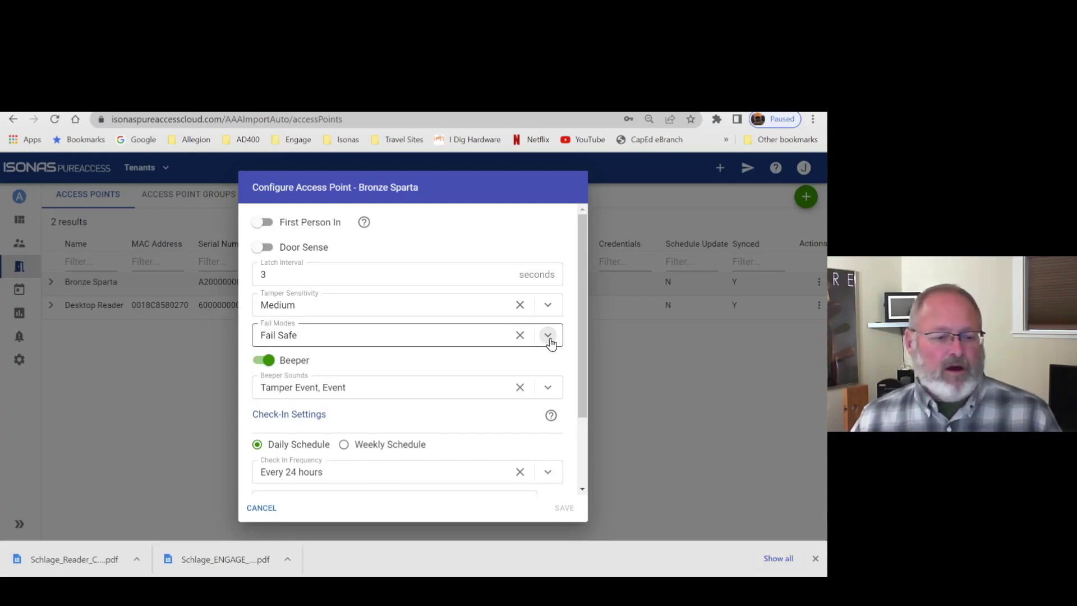
{"action": "left_click", "coordinate": [549, 337]}
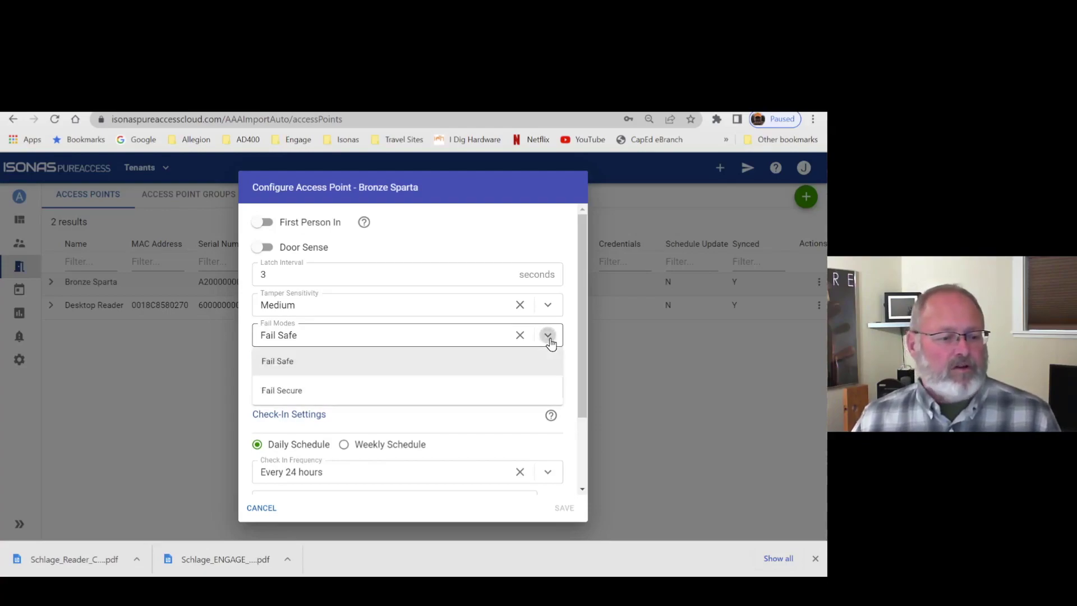
{"action": "left_click", "coordinate": [540, 393]}
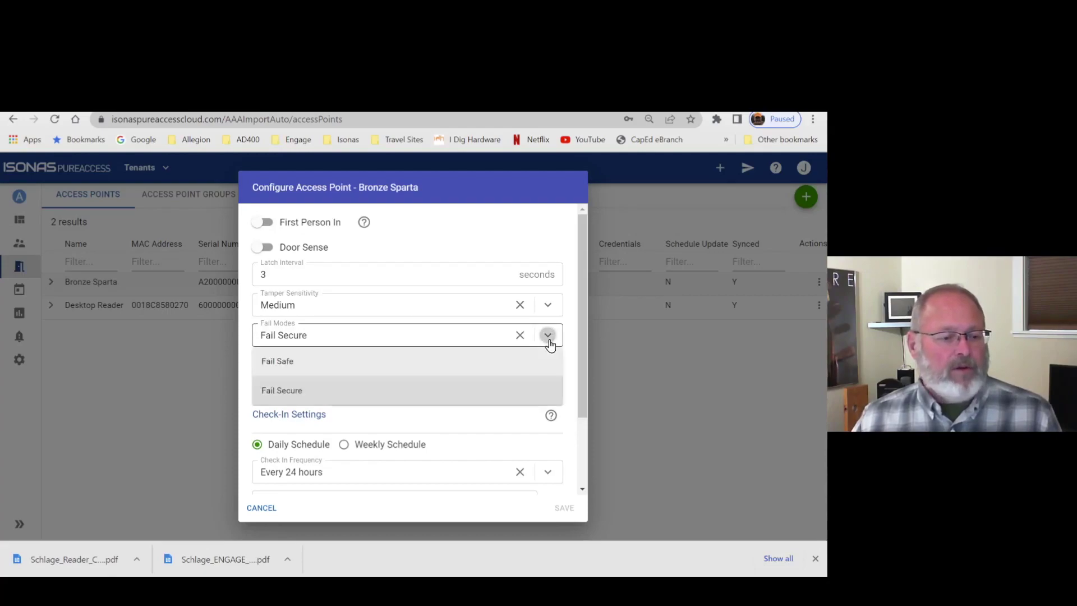
{"action": "left_click", "coordinate": [548, 336]}
{"action": "left_click", "coordinate": [548, 371]}
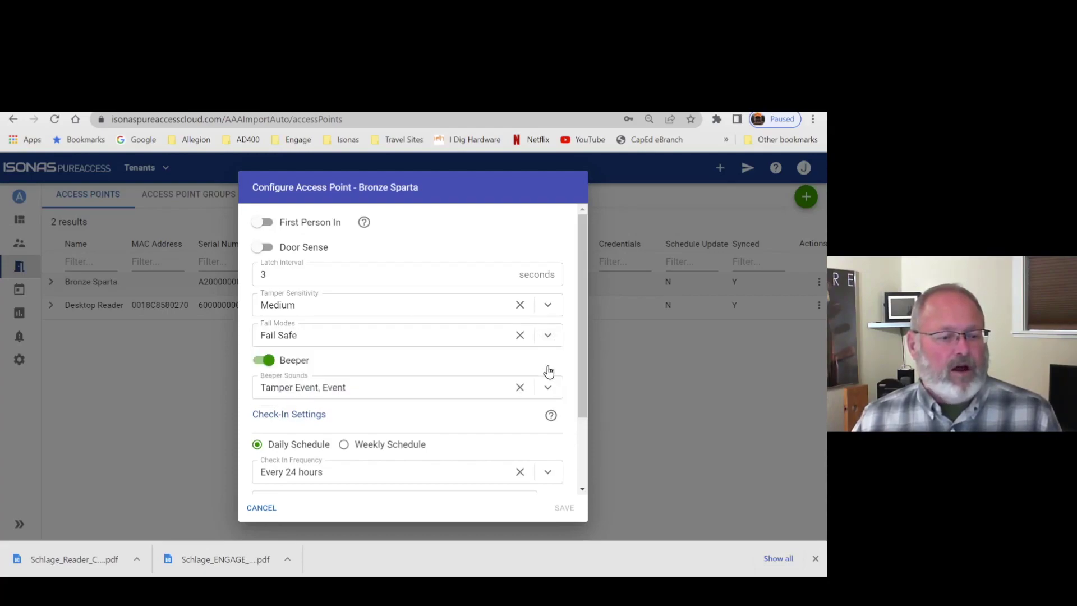
{"action": "left_click", "coordinate": [264, 247]}
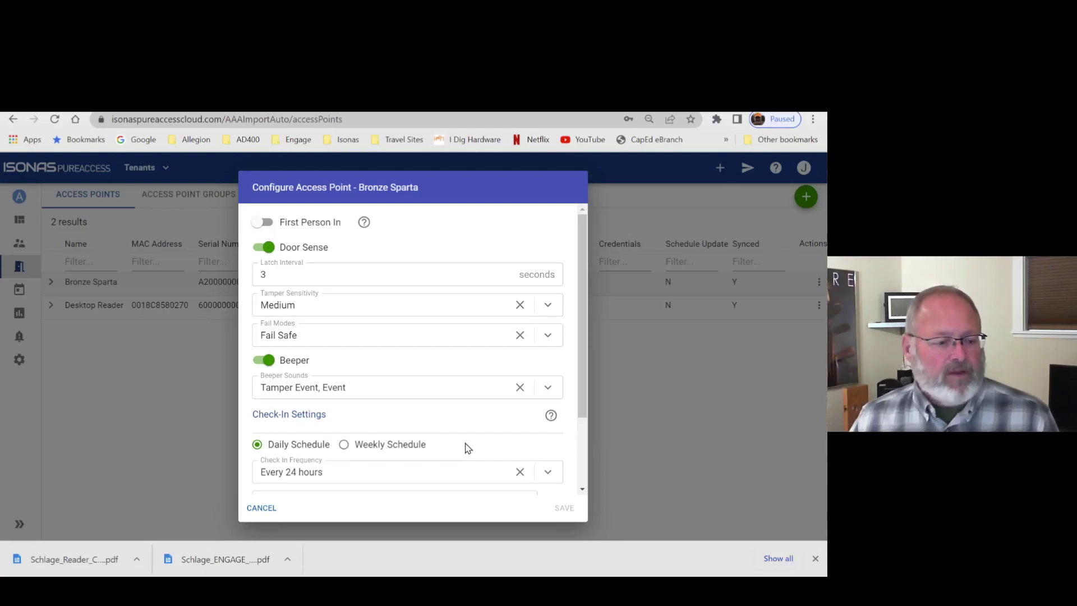
Keep Bronze Sparta's check-in frequency at Every 24 hours, set check-in time 02:00, and save
{"action": "left_click", "coordinate": [552, 480]}
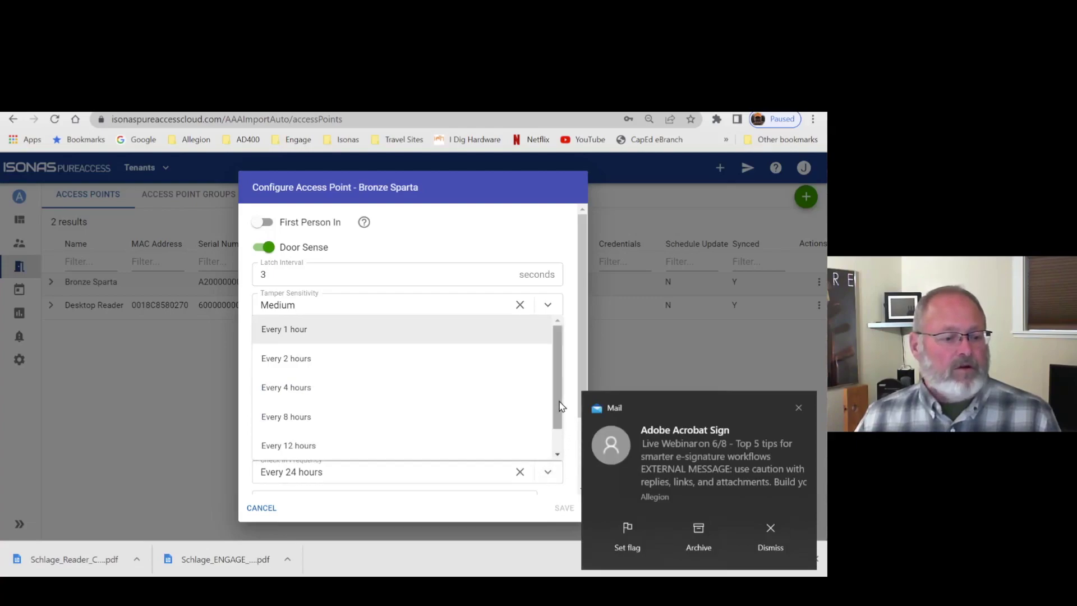
{"action": "scroll", "coordinate": [559, 413], "scroll_direction": "down", "scroll_amount": 1}
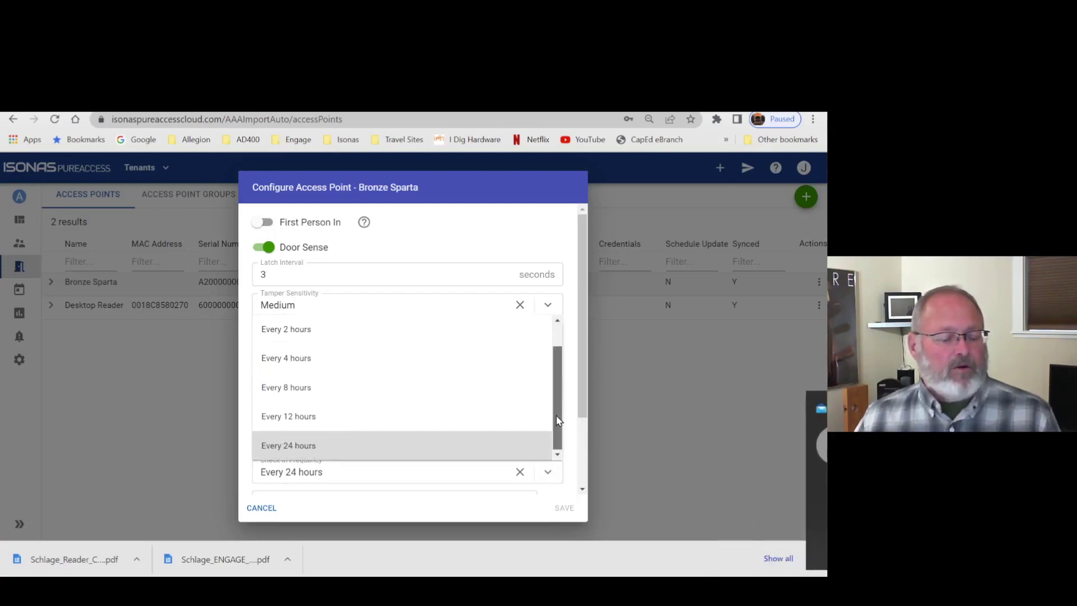
{"action": "scroll", "coordinate": [560, 410], "scroll_direction": "up", "scroll_amount": 1}
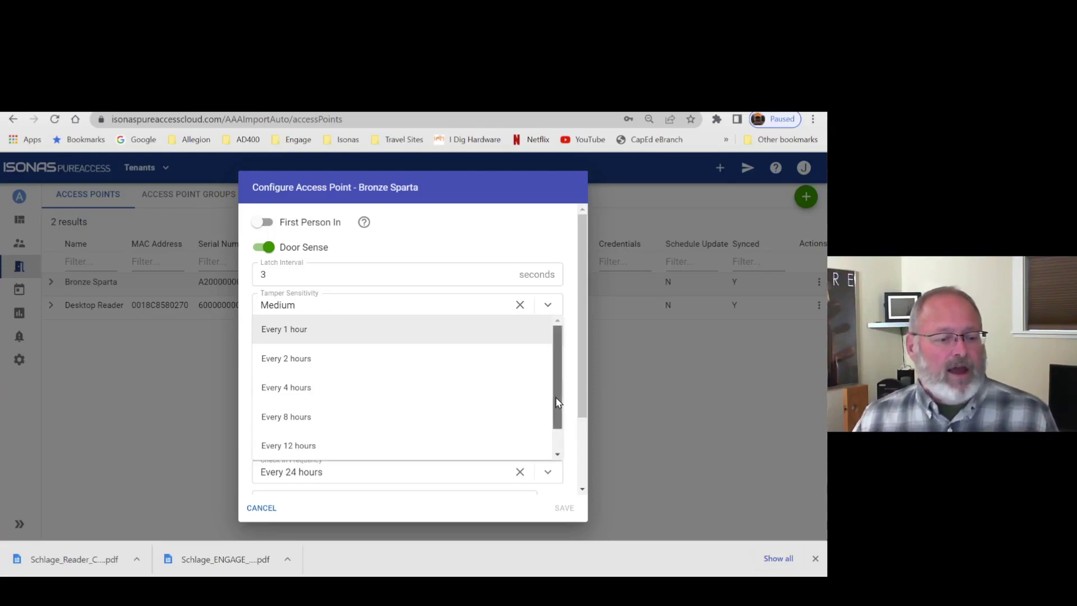
{"action": "left_click_drag", "start_coordinate": [555, 396], "coordinate": [553, 432]}
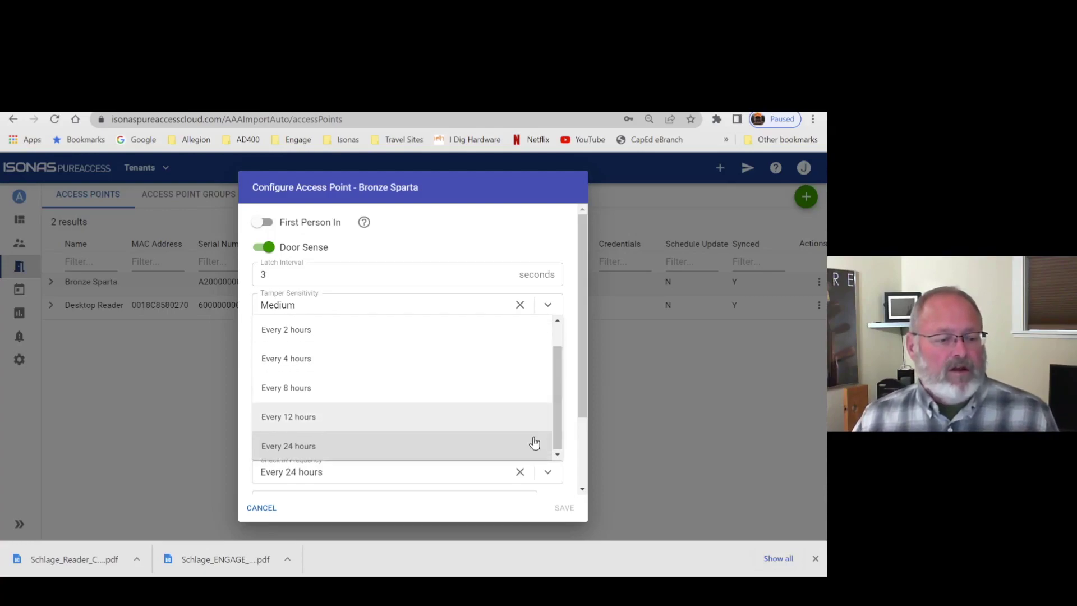
{"action": "left_click", "coordinate": [363, 448]}
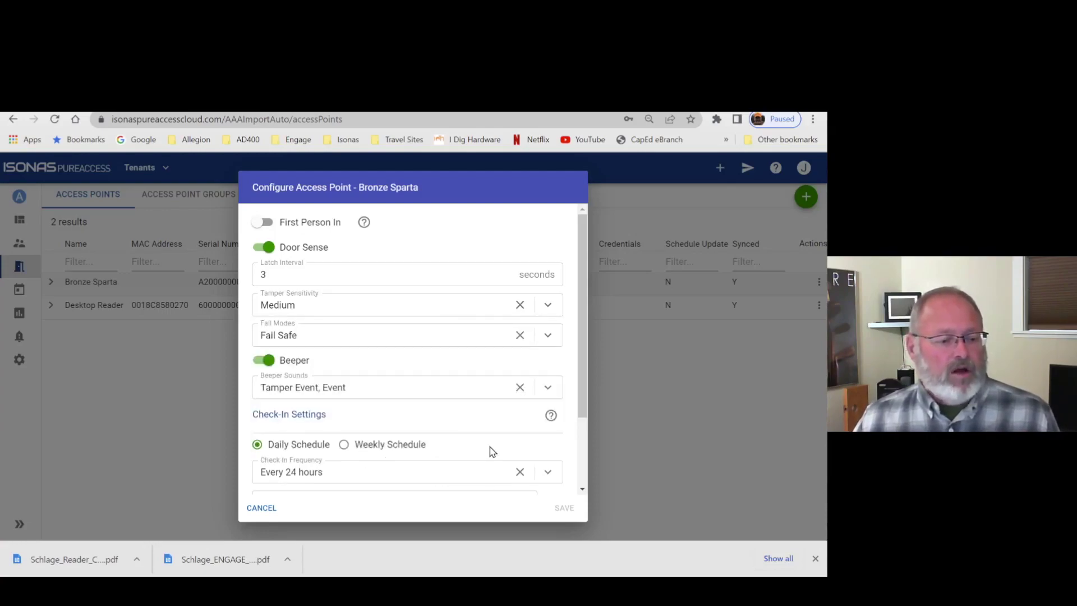
{"action": "scroll", "coordinate": [489, 449], "scroll_direction": "down", "scroll_amount": 2}
{"action": "scroll", "coordinate": [490, 440], "scroll_direction": "down", "scroll_amount": 1}
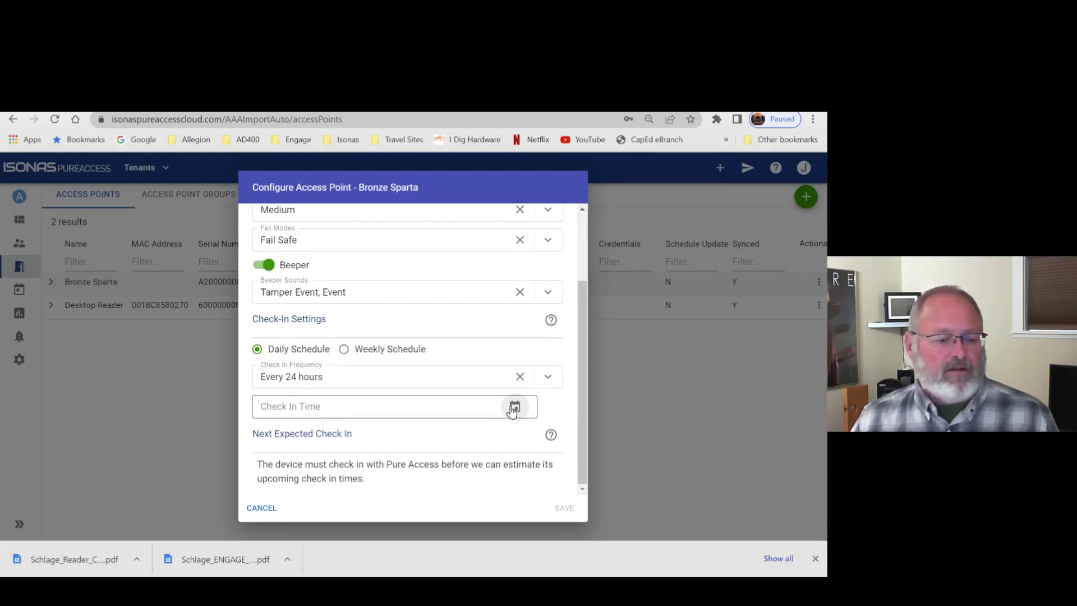
{"action": "left_click", "coordinate": [514, 407]}
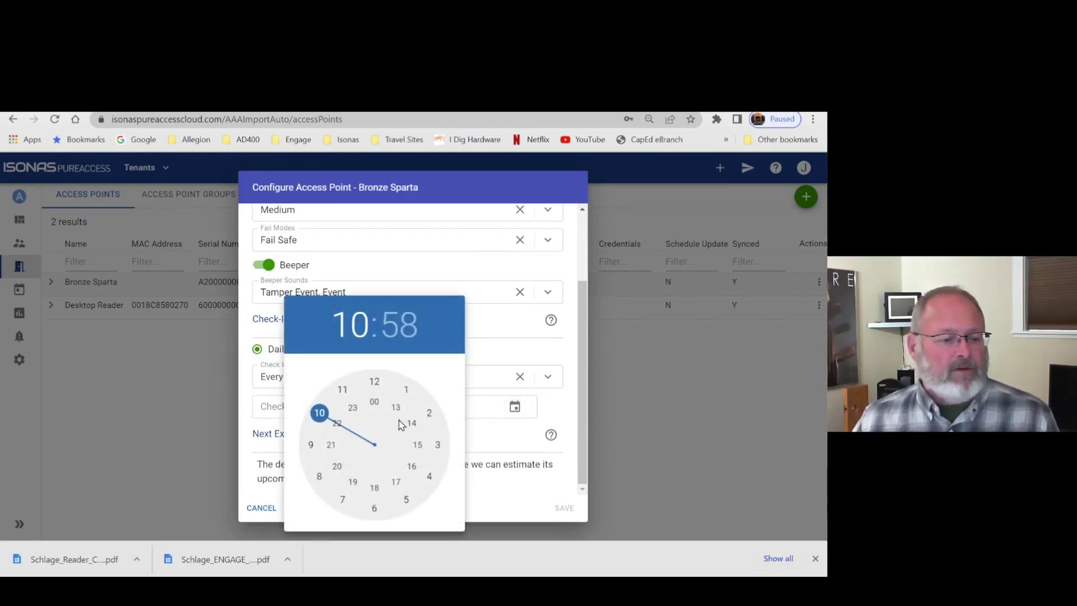
{"action": "left_click_drag", "start_coordinate": [319, 414], "coordinate": [428, 416]}
{"action": "left_click_drag", "start_coordinate": [366, 384], "coordinate": [371, 378]}
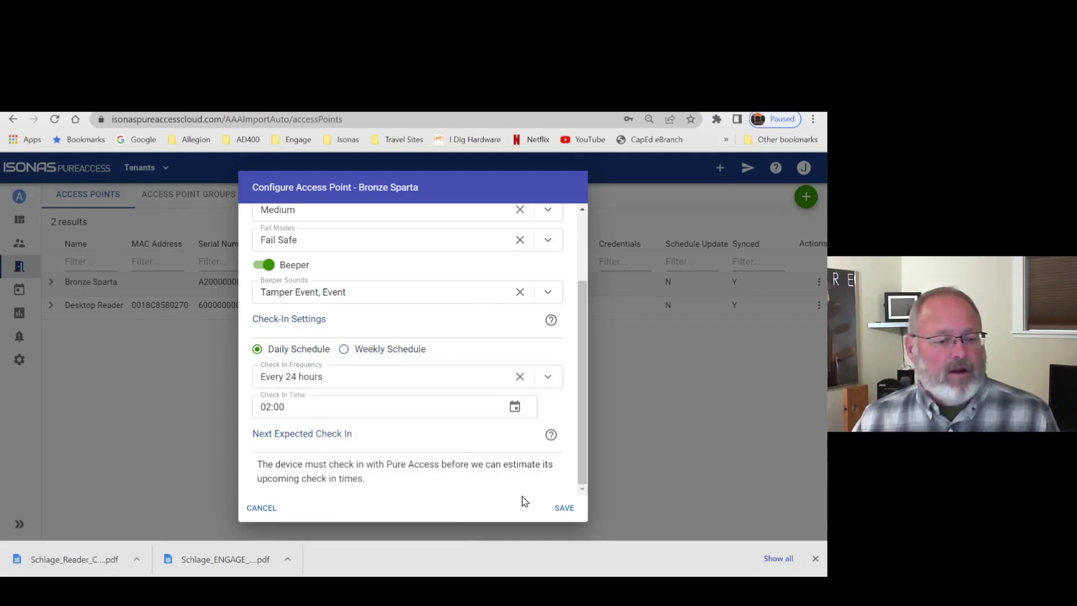
{"action": "left_click", "coordinate": [564, 509]}
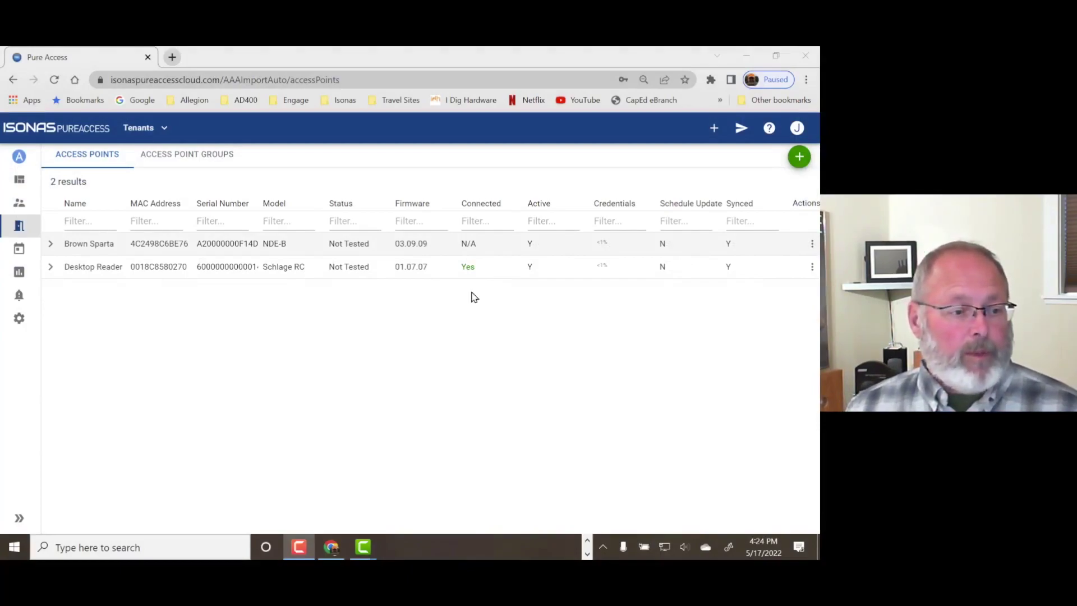
Tick Desktop Reader as a member of the Administration access point group and save the group
{"action": "left_click", "coordinate": [195, 163]}
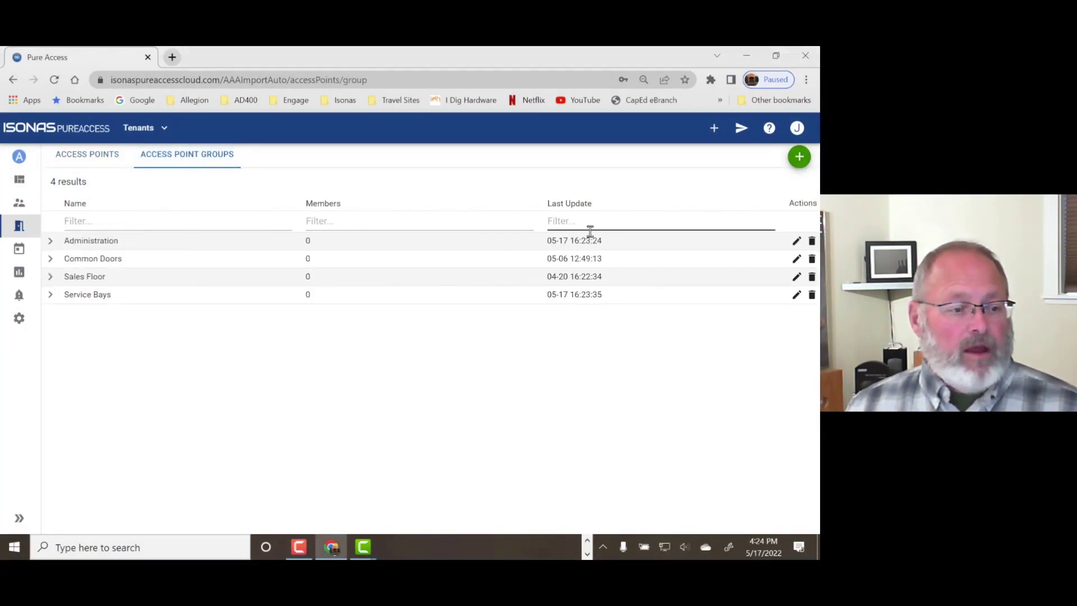
{"action": "left_click", "coordinate": [794, 243]}
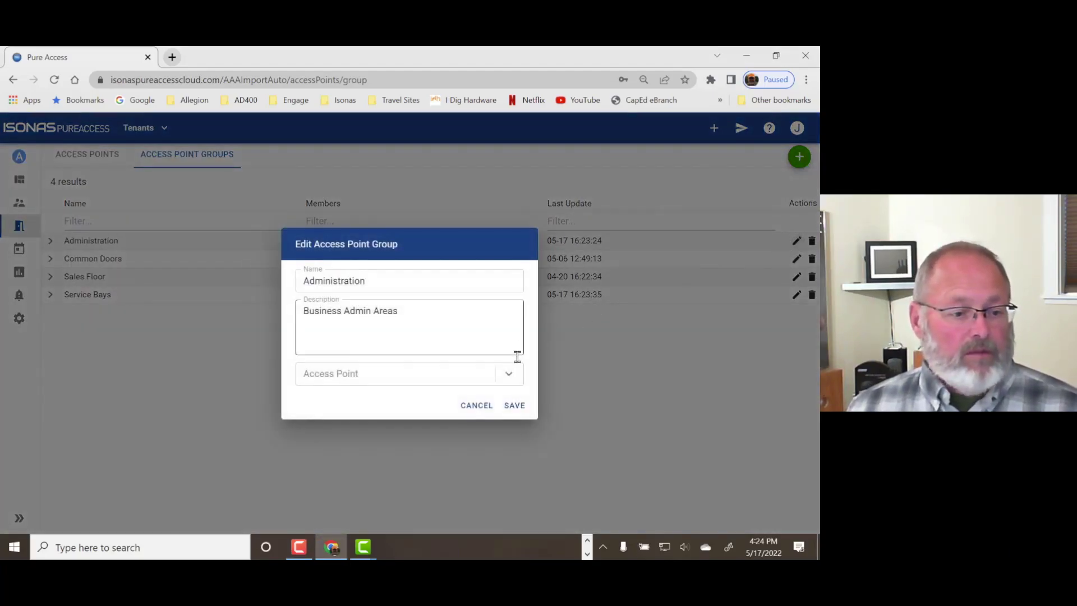
{"action": "left_click", "coordinate": [509, 374]}
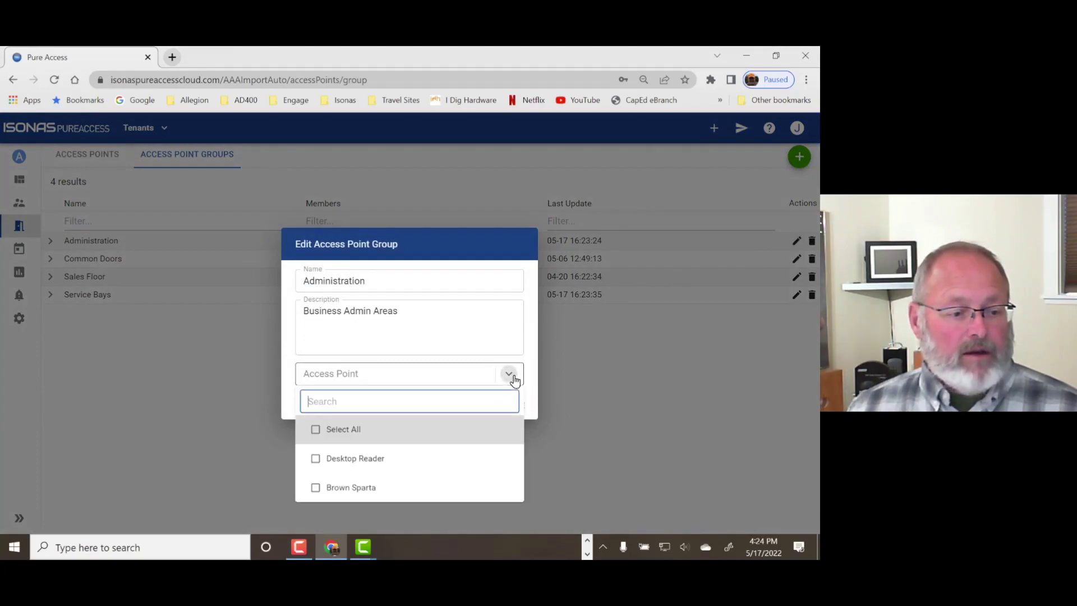
{"action": "left_click", "coordinate": [316, 459]}
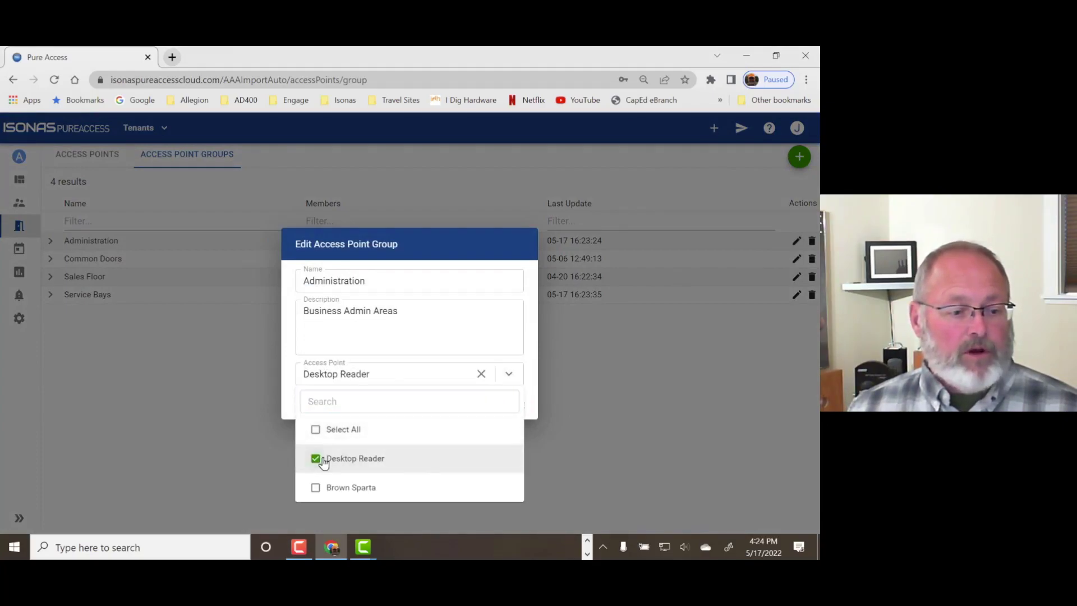
{"action": "left_click", "coordinate": [532, 408]}
{"action": "left_click", "coordinate": [531, 405]}
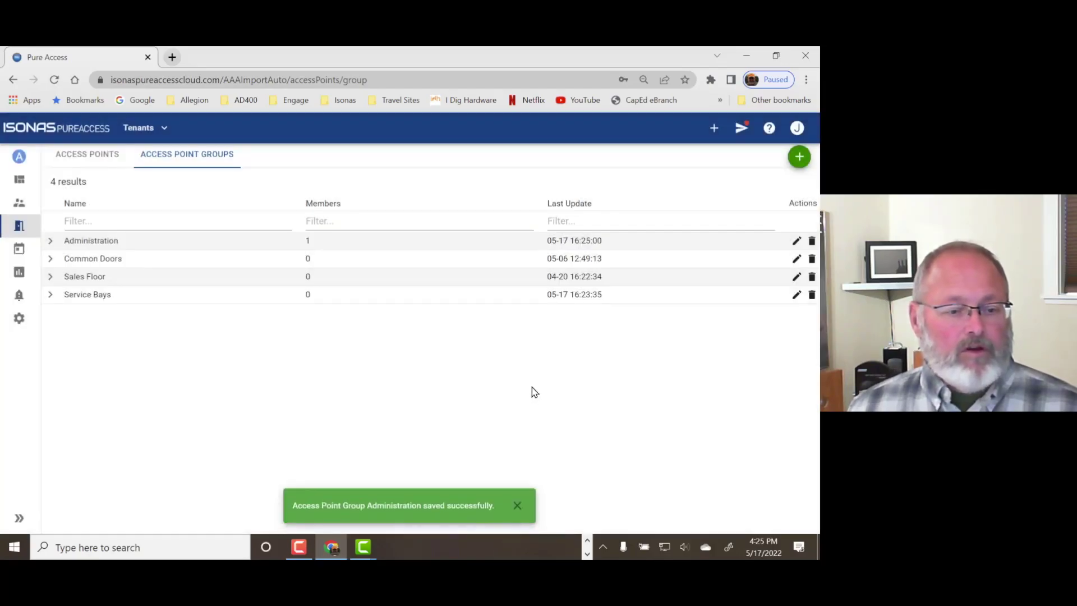
Rename the Desktop Reader access point to 'Sales Entry Door' and save it
{"action": "left_click", "coordinate": [84, 160]}
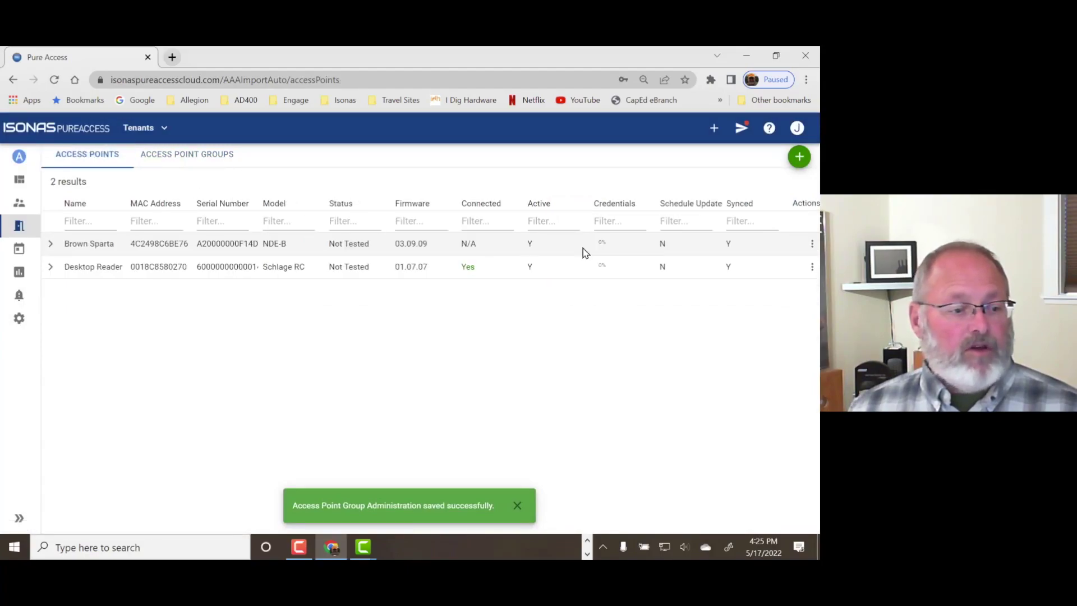
{"action": "left_click", "coordinate": [811, 268]}
{"action": "left_click", "coordinate": [775, 268]}
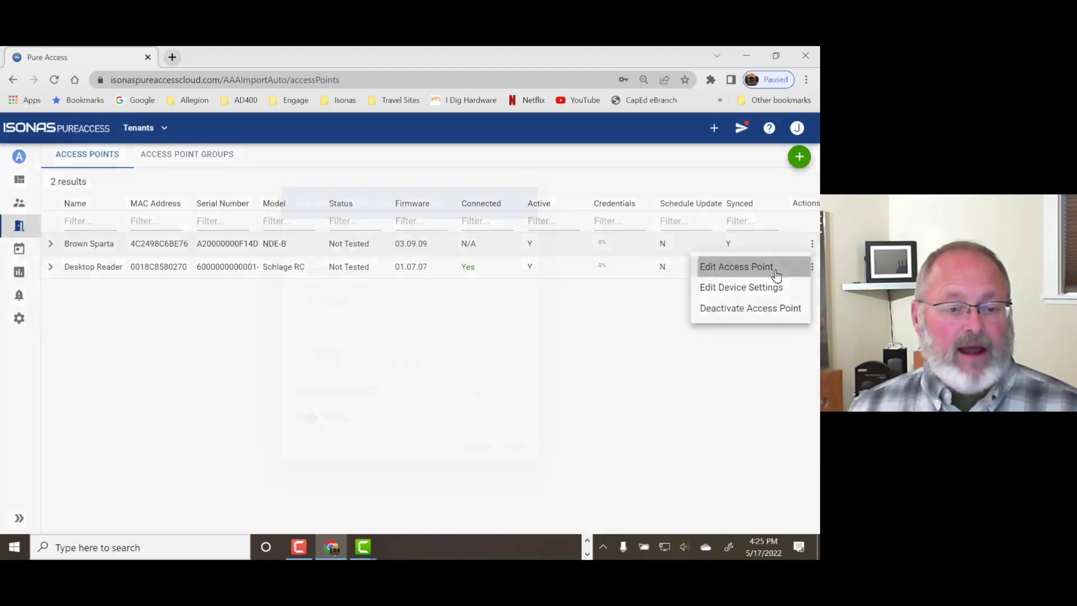
{"action": "triple_click", "coordinate": [301, 271]}
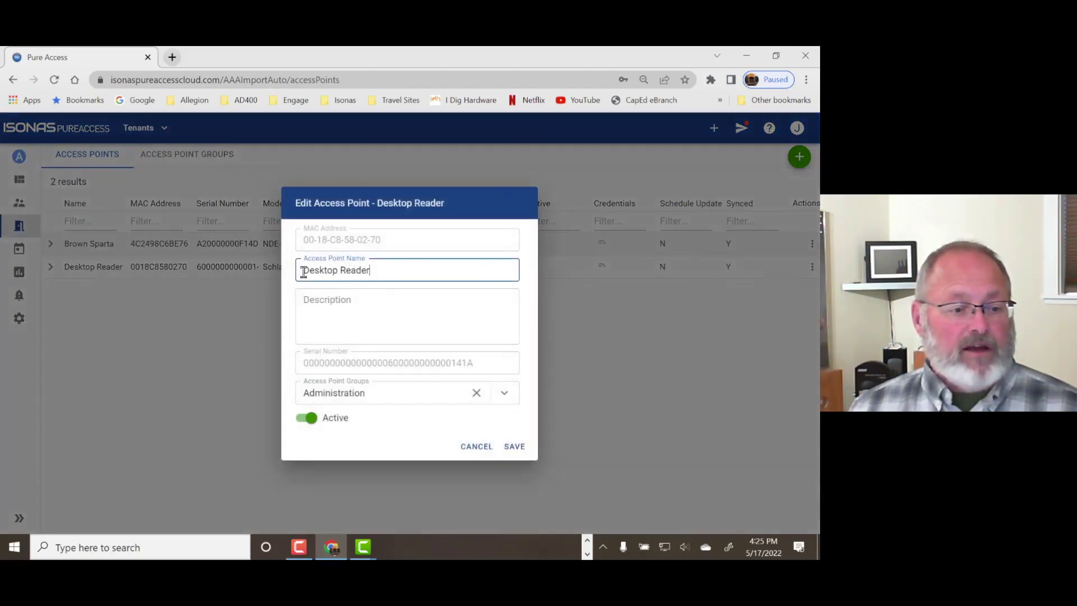
{"action": "type", "text": "S"}
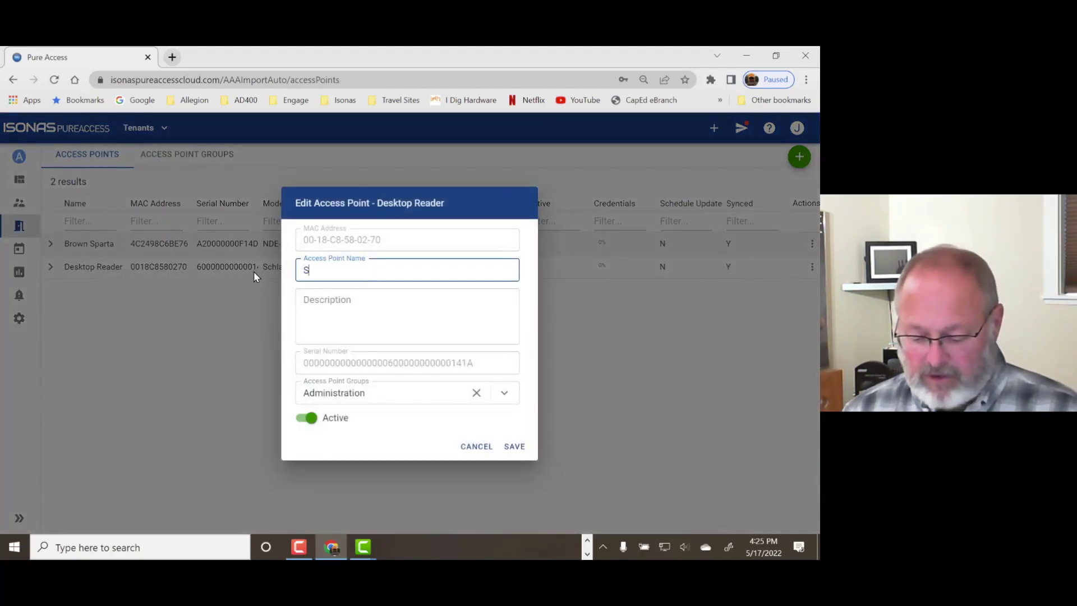
{"action": "type", "text": "ales Ent"}
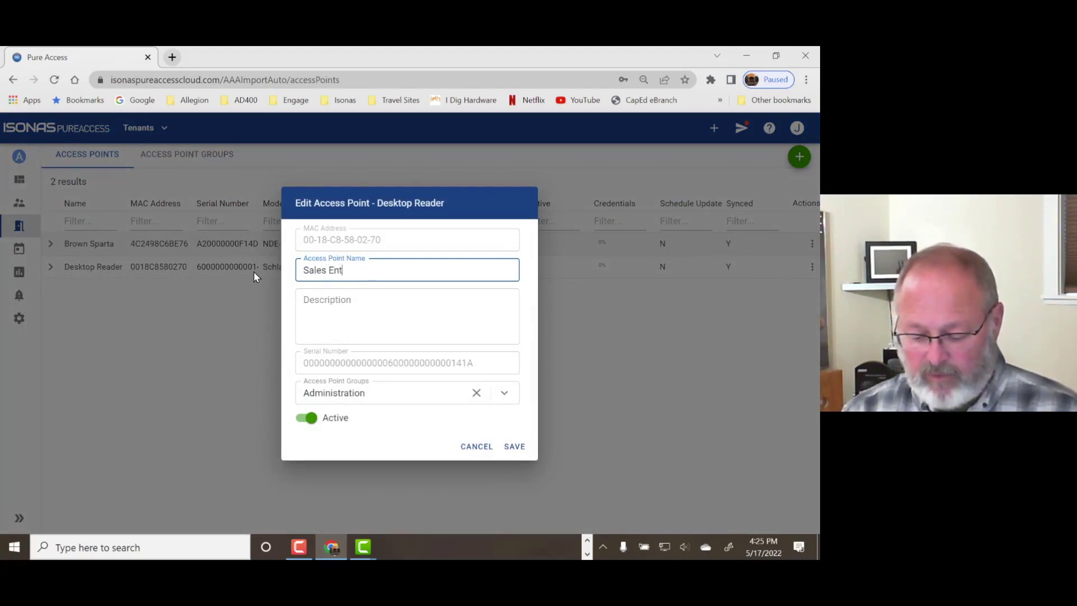
{"action": "type", "text": "ry Door"}
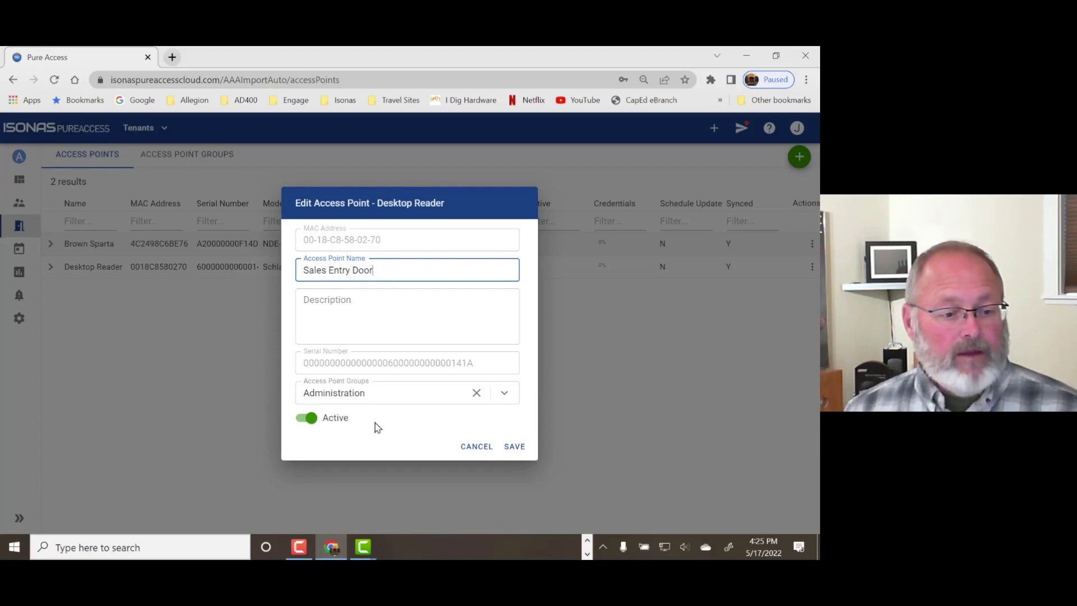
{"action": "left_click", "coordinate": [514, 448]}
{"action": "left_click", "coordinate": [513, 447]}
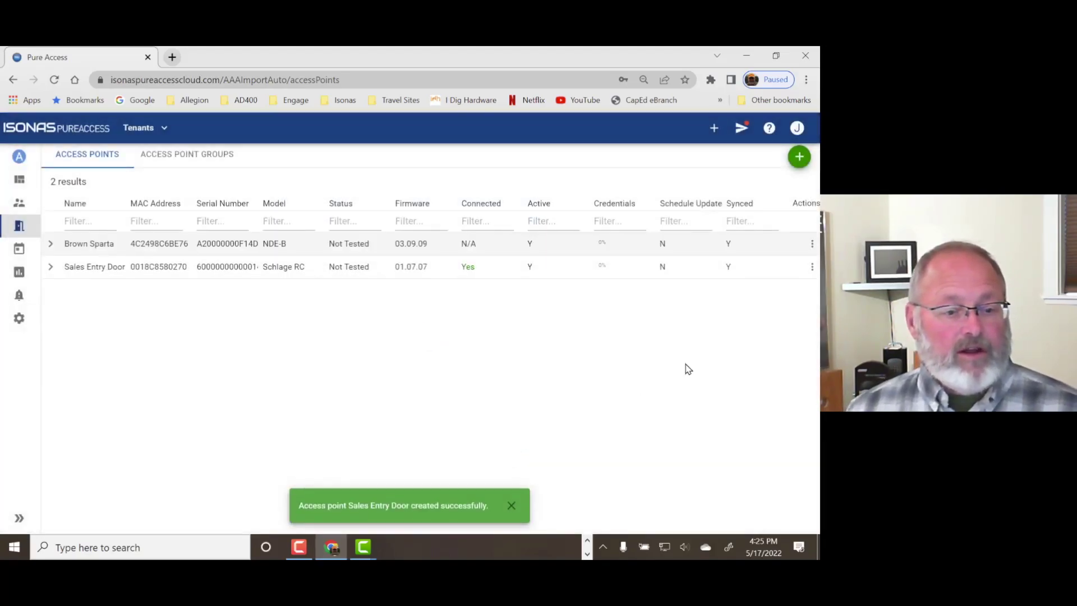
Check the Administration group's members and close it without changes
{"action": "left_click", "coordinate": [183, 161]}
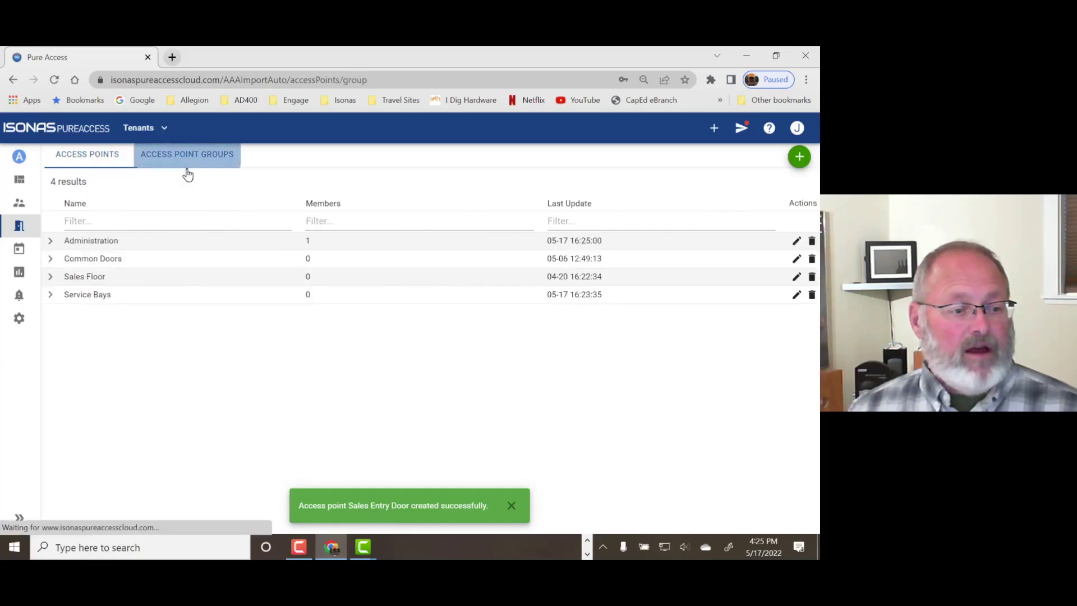
{"action": "left_click", "coordinate": [796, 241]}
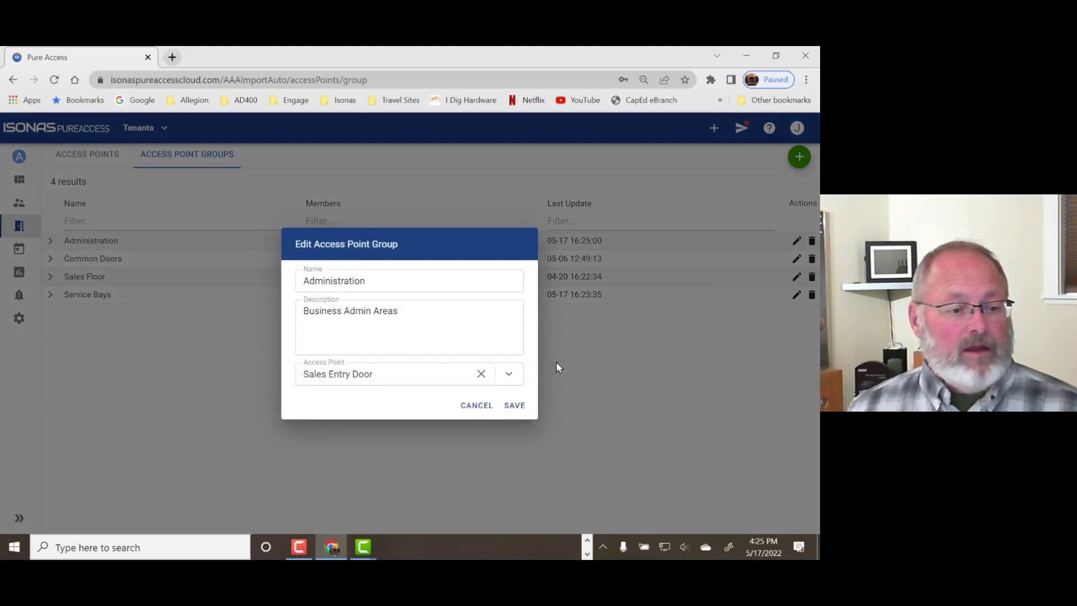
{"action": "left_click", "coordinate": [509, 374]}
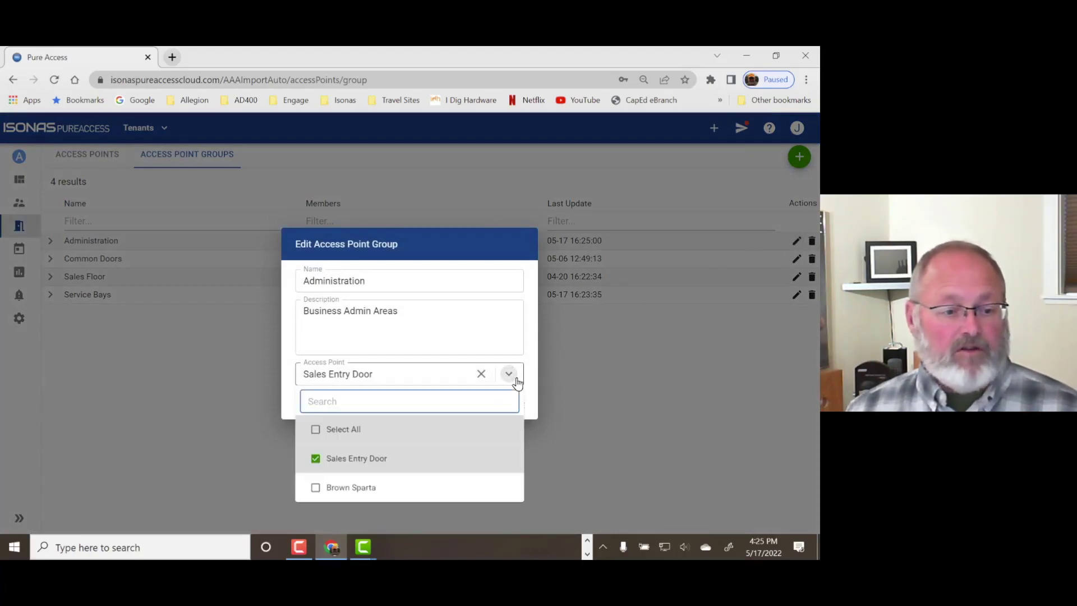
{"action": "left_click", "coordinate": [515, 379]}
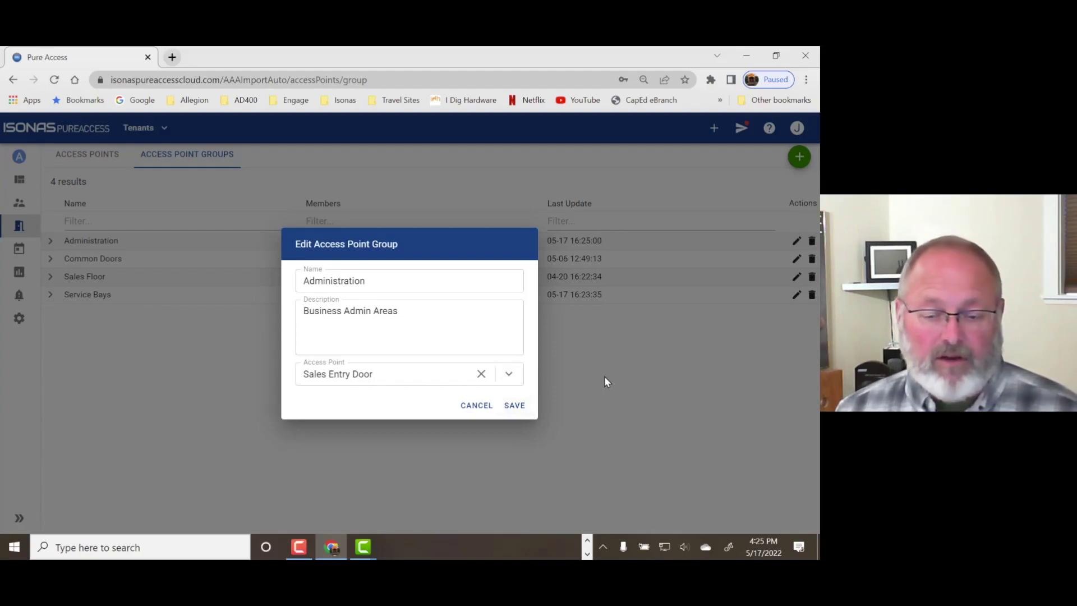
{"action": "left_click", "coordinate": [490, 412]}
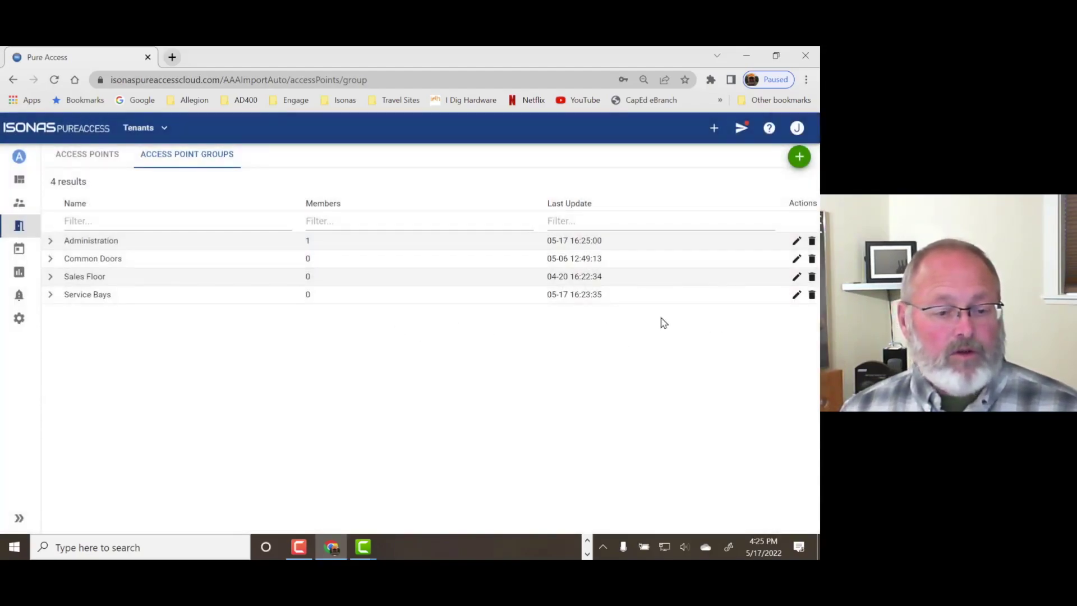
Tick Brown Sparta as a member of the Service Bays group and save the group
{"action": "left_click", "coordinate": [796, 296]}
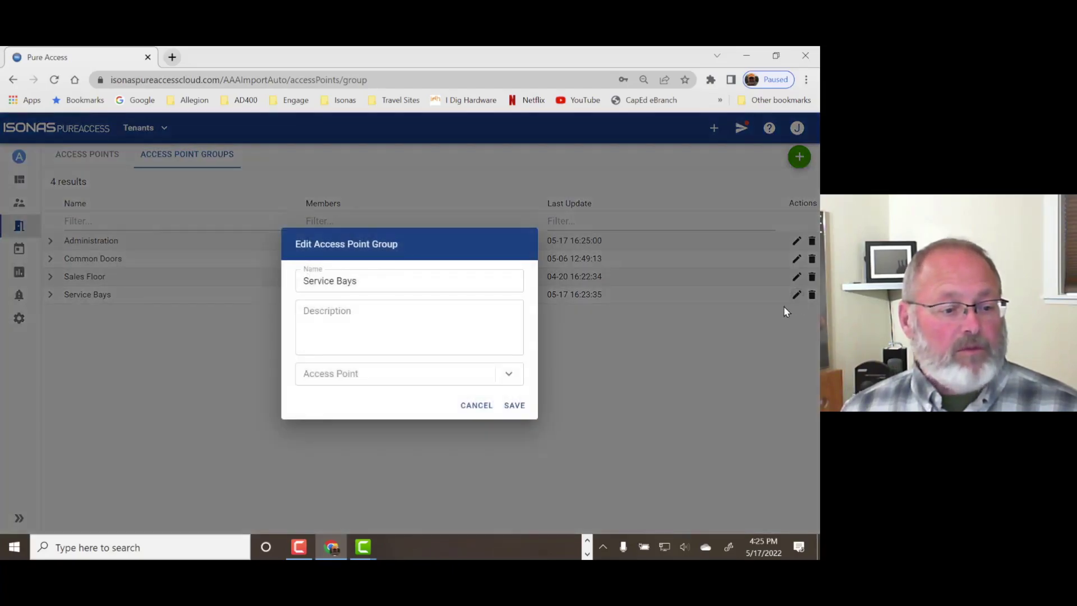
{"action": "left_click", "coordinate": [510, 374]}
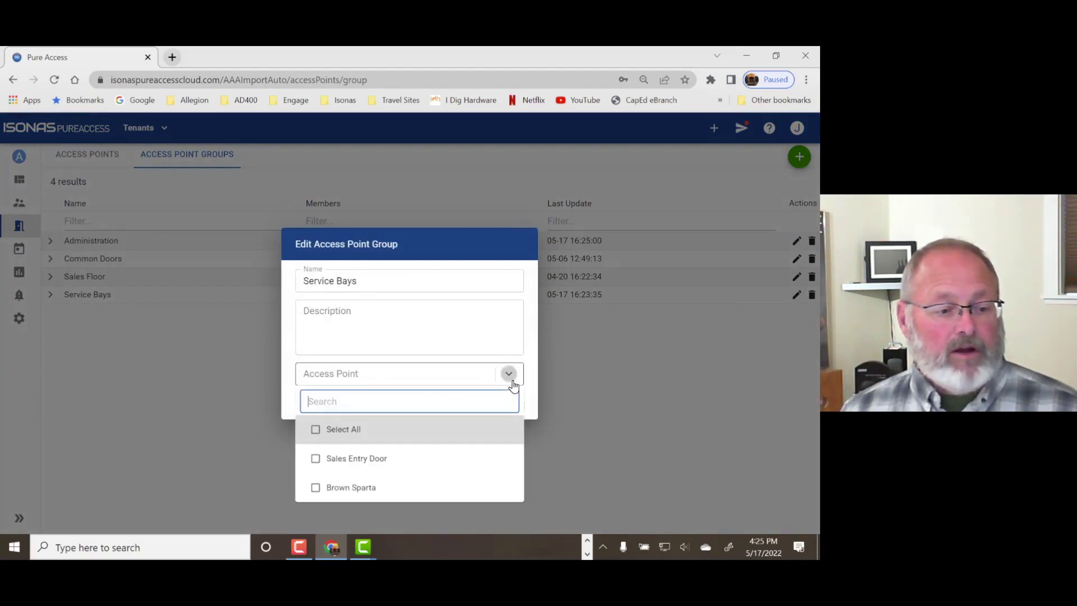
{"action": "left_click", "coordinate": [317, 491]}
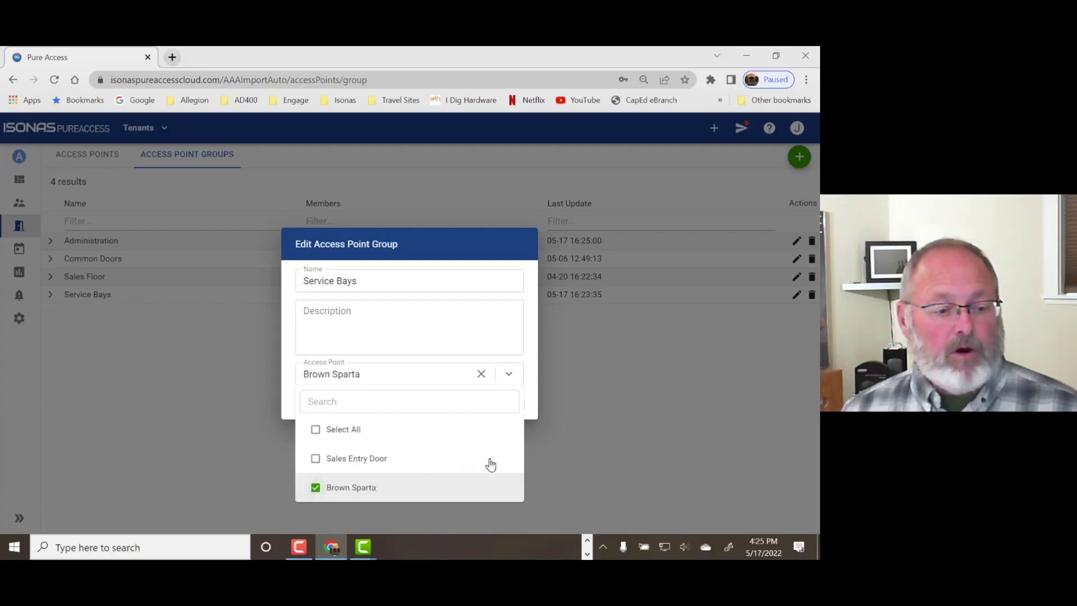
{"action": "left_click", "coordinate": [537, 437]}
{"action": "left_click", "coordinate": [514, 406]}
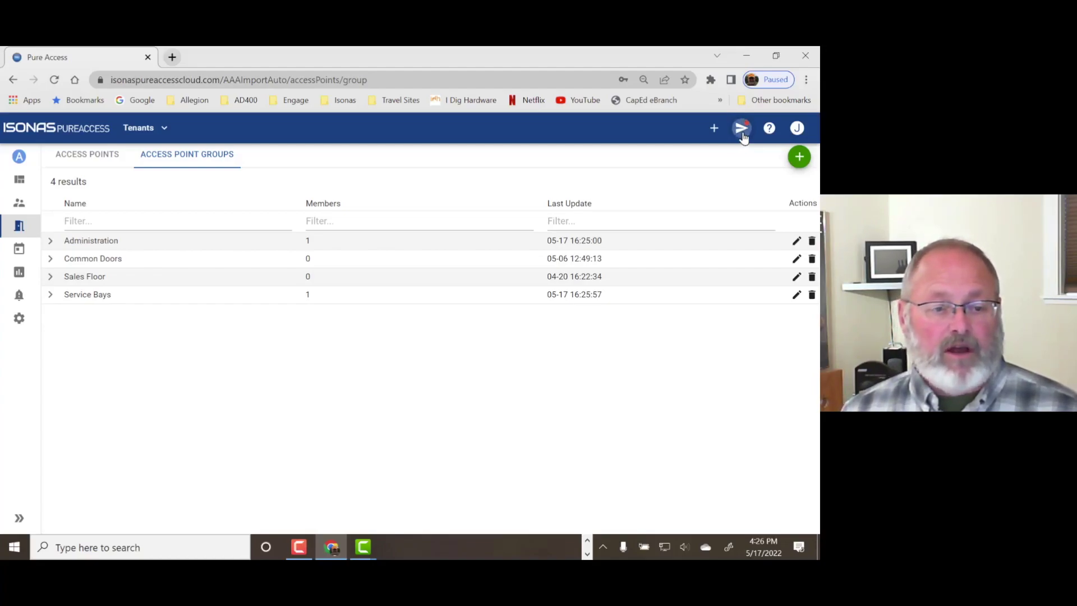
{"action": "left_click", "coordinate": [742, 133]}
Compile the pending access point and group changes for the devices
{"action": "left_click", "coordinate": [743, 158]}
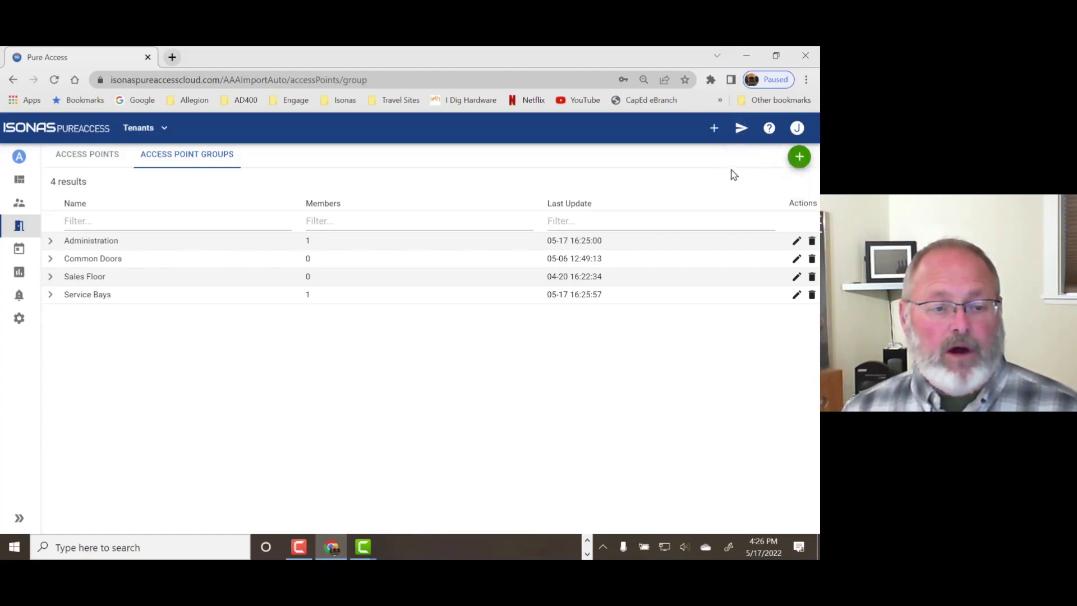